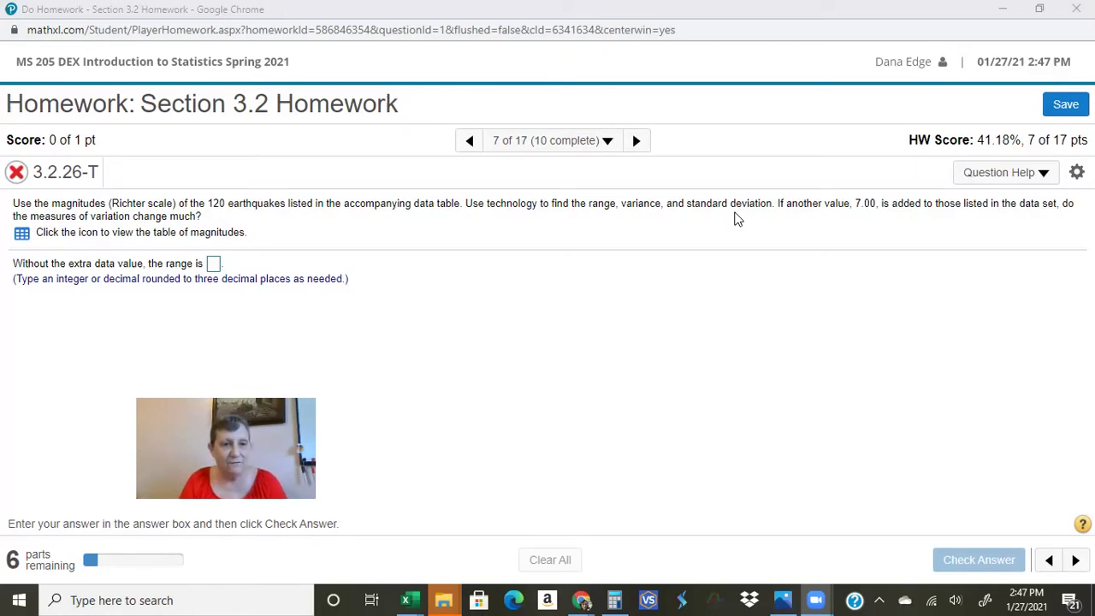
- View the table of earthquake magnitudes and open its data in StatCrunch
click(22, 236)
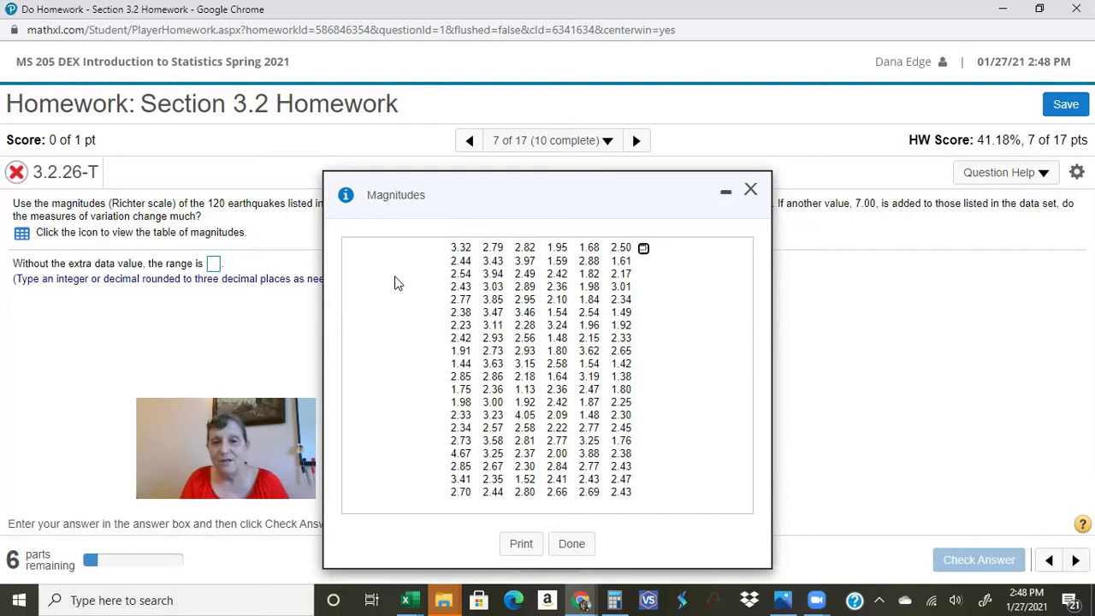
click(645, 251)
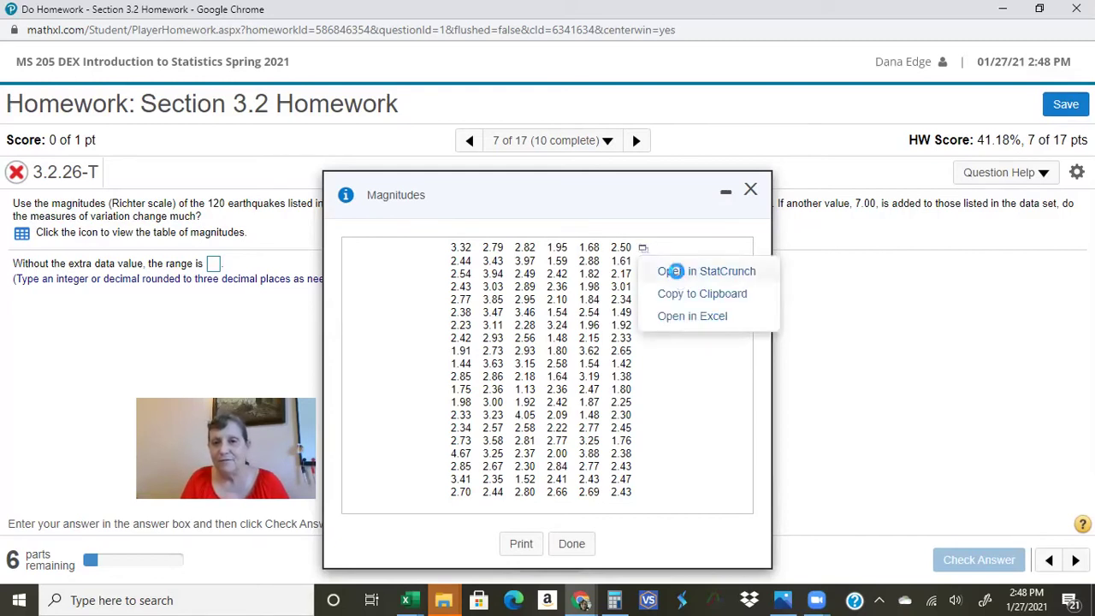
click(678, 276)
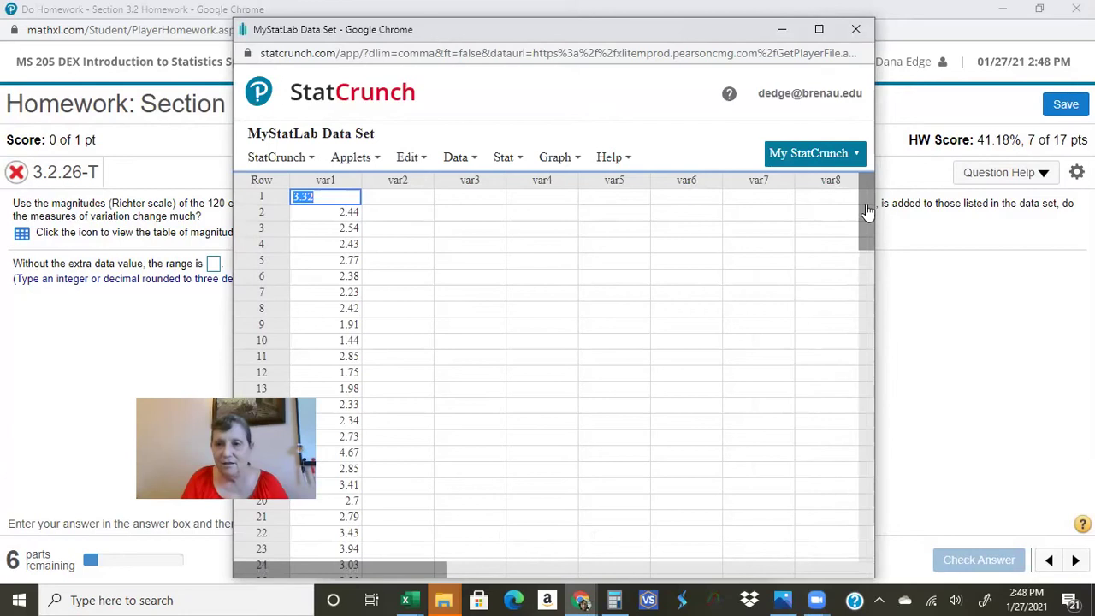
- Copy all 120 values of column var1 into column var2, starting at row 1
drag(872, 236, 890, 554)
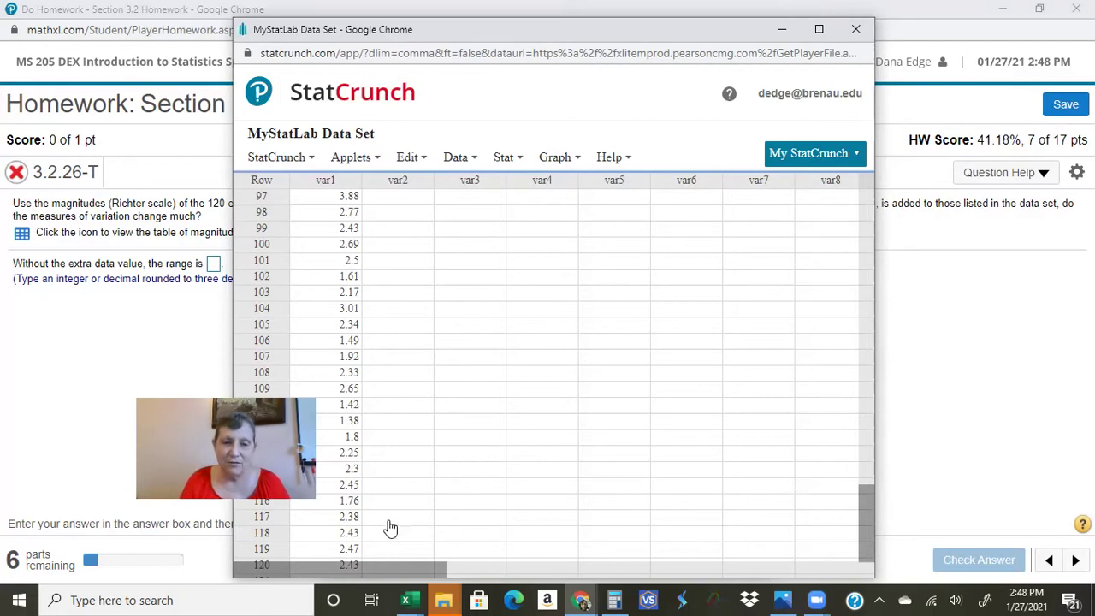
click(338, 565)
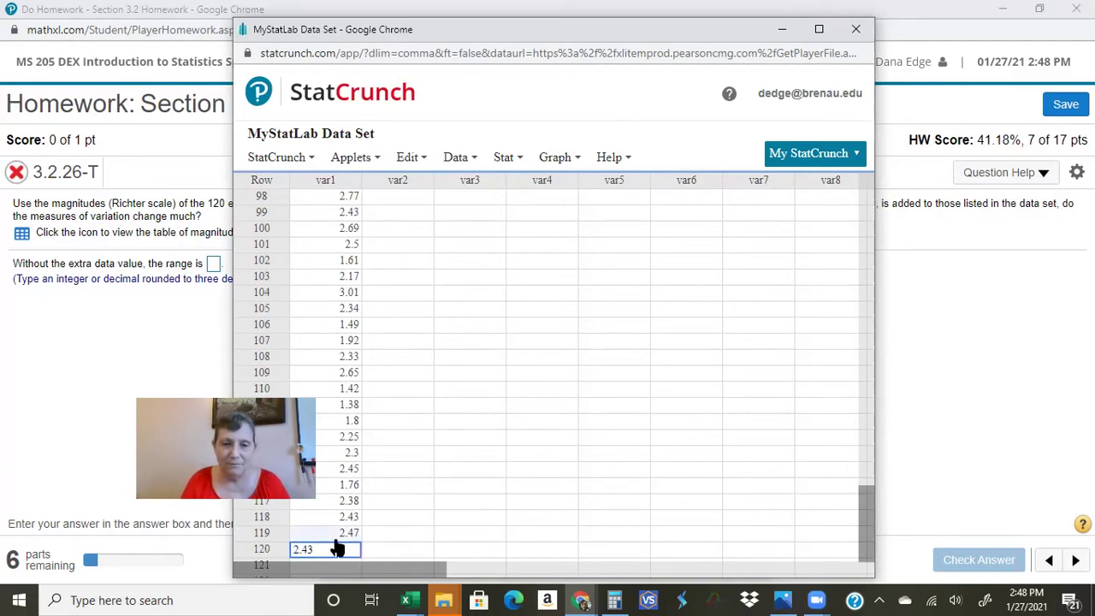
shift+click(336, 440)
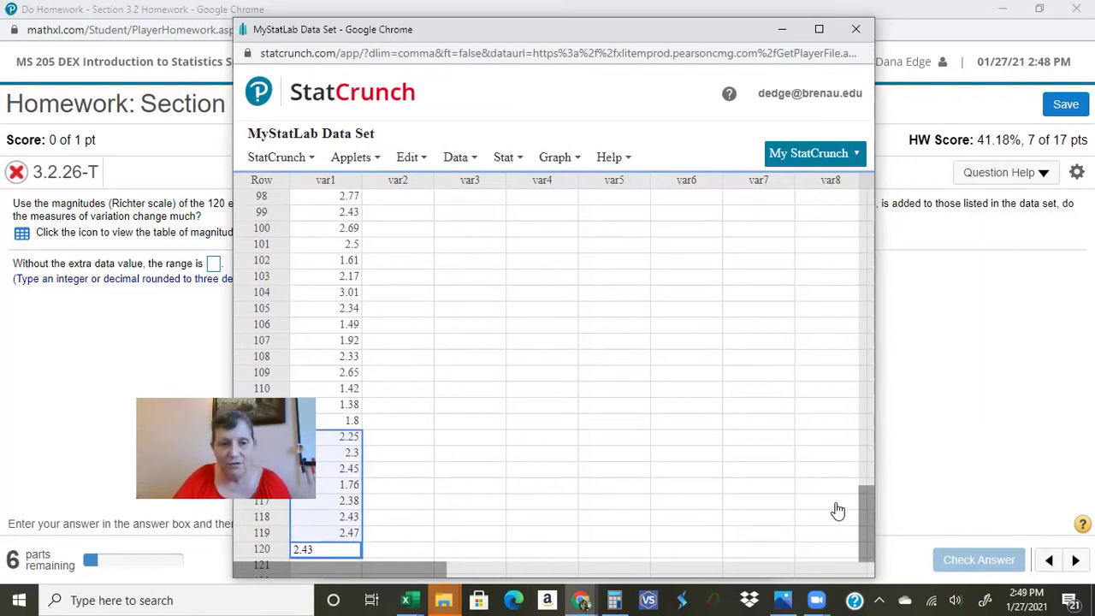
key(shift+Up)
key(shift+Up)
key(shift+Up)
key(shift+Up)
key(shift+Up)
key(shift+Up)
key(shift+Up)
key(shift+Up)
key(shift+Up)
key(shift+Up)
key(shift+Up)
key(shift+Up)
key(shift+Up)
key(shift+Up)
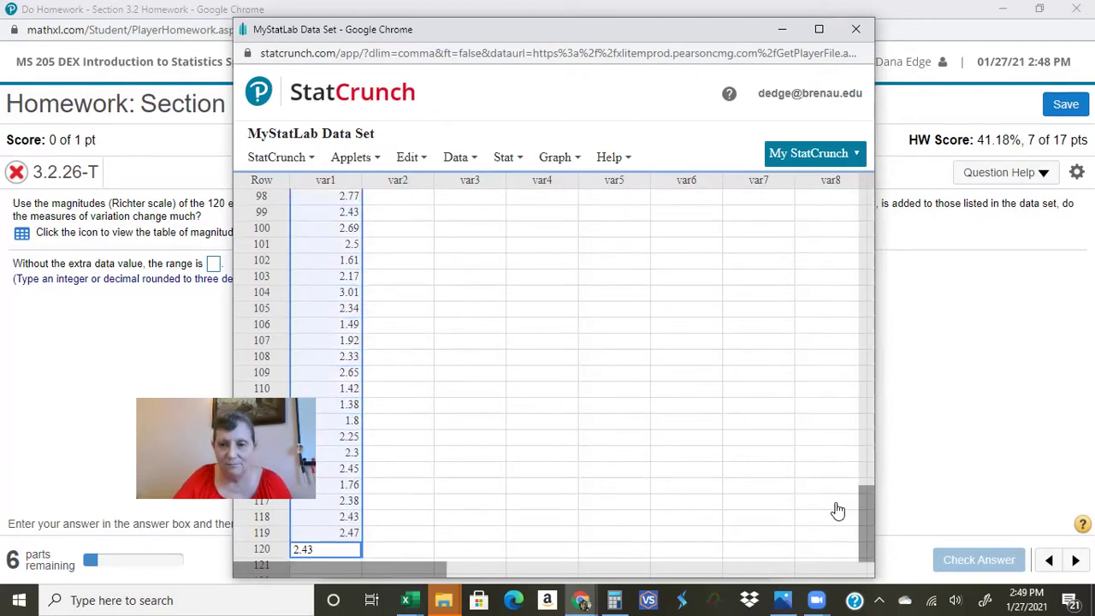
drag(866, 532, 867, 202)
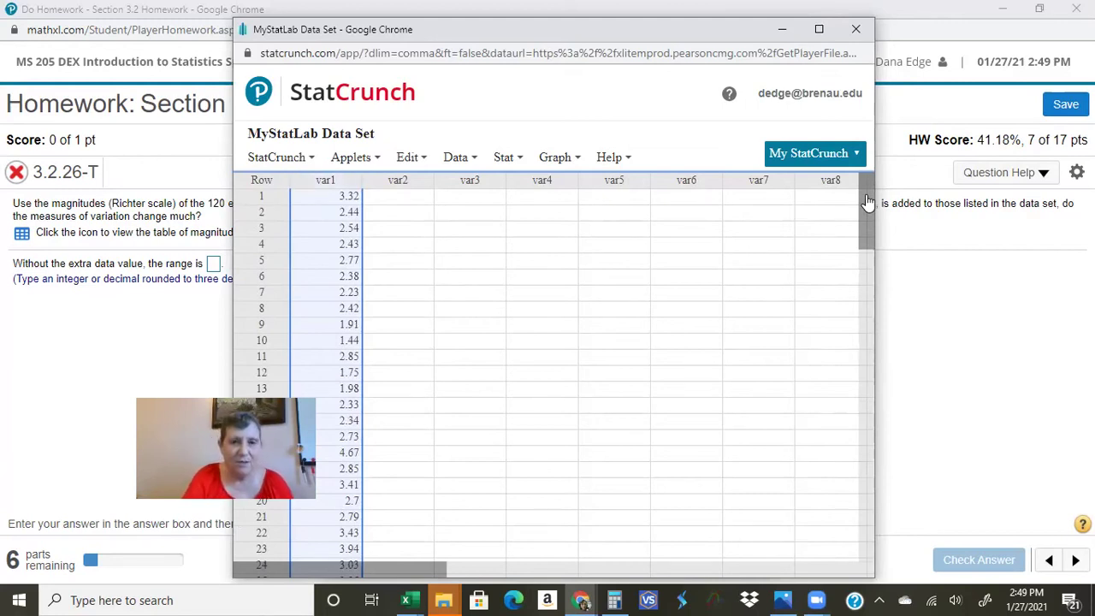
click(415, 197)
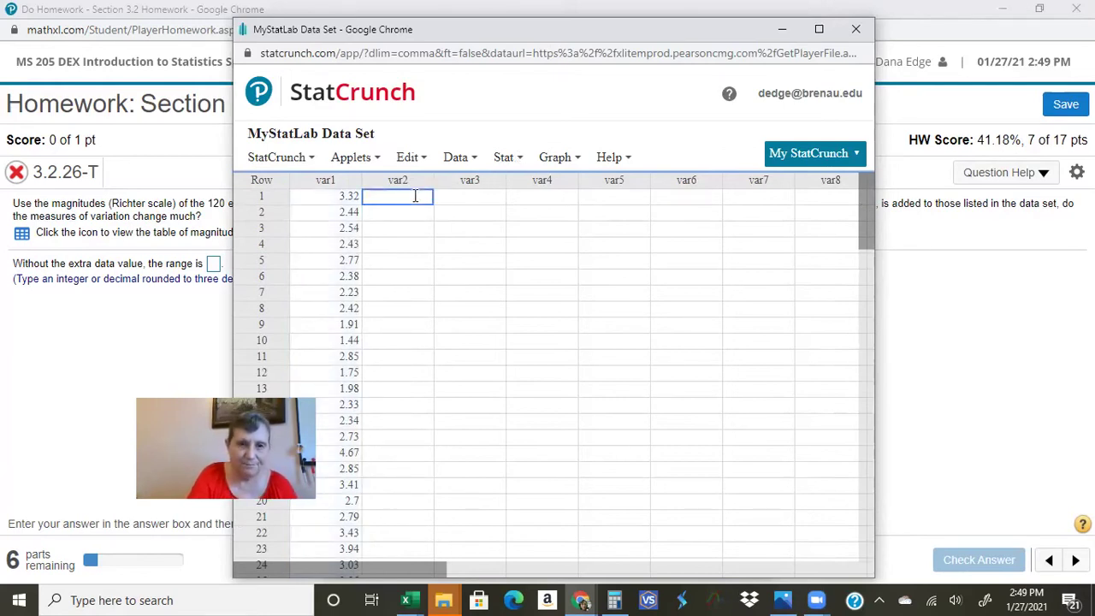
key(ctrl+v)
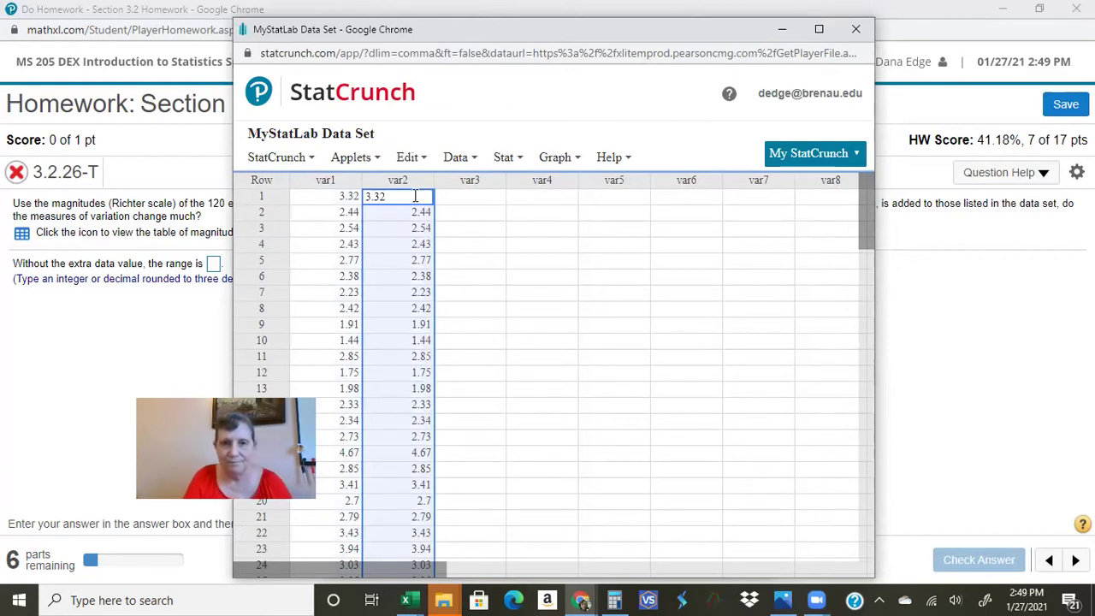
click(627, 295)
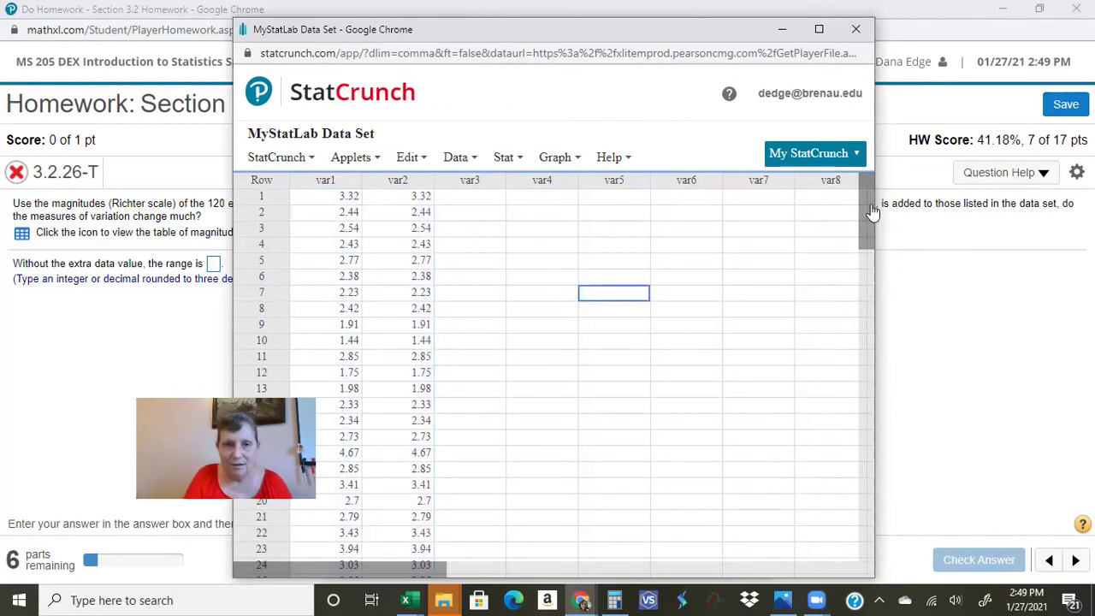
- Add the extra value 7 in row 121 of column var2, below the copied magnitudes
click(398, 197)
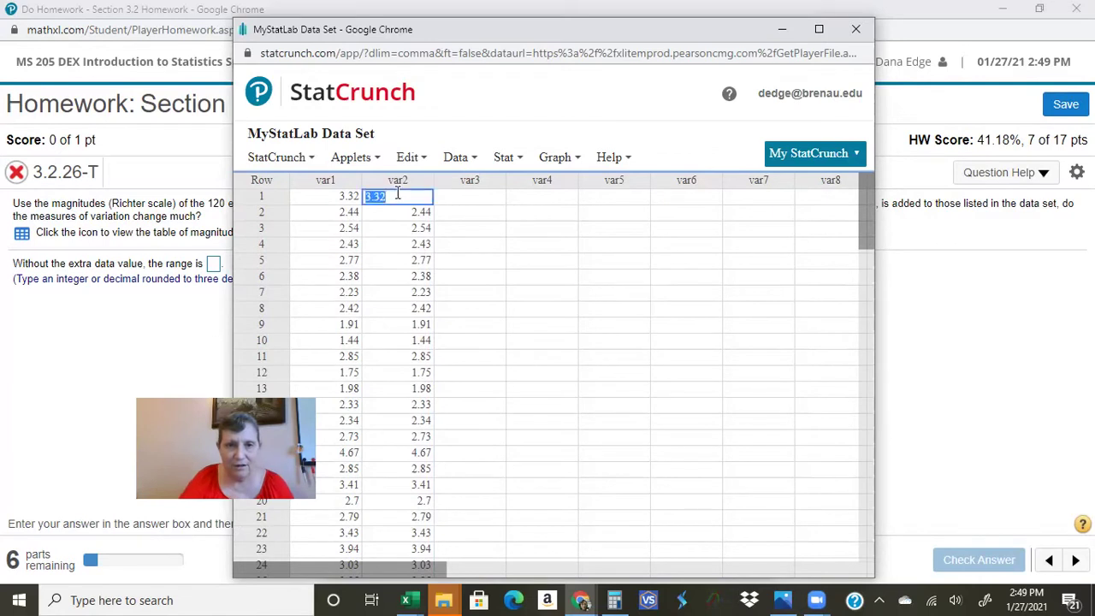
key(Down)
key(Down)
key(Down)
key(Down)
key(Down)
key(Down)
key(Down)
key(Down)
key(Down)
key(Down)
key(Down)
key(Down)
key(Down)
key(Down)
key(Down)
key(Down)
key(Down)
key(Down)
key(Down)
key(Down)
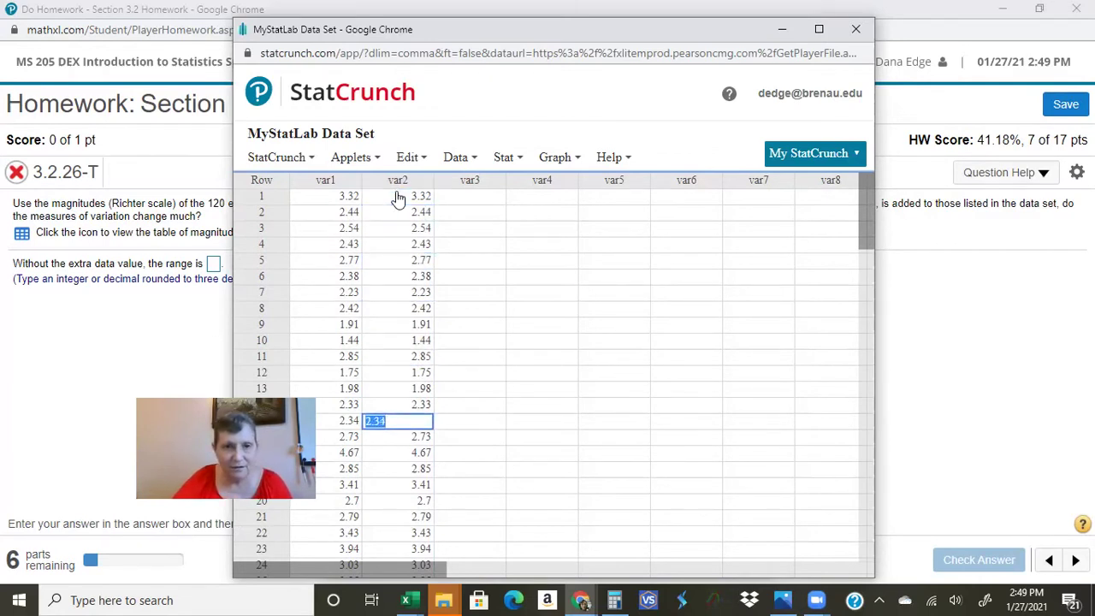
key(Down)
key(Down)
key(Down)
key(Down)
key(Down)
key(Down)
key(Down)
key(Down)
key(Down)
key(Down)
key(Down)
key(Down)
key(Down)
key(Down)
key(Down)
key(Down)
key(Down)
key(Down)
key(Down)
key(Down)
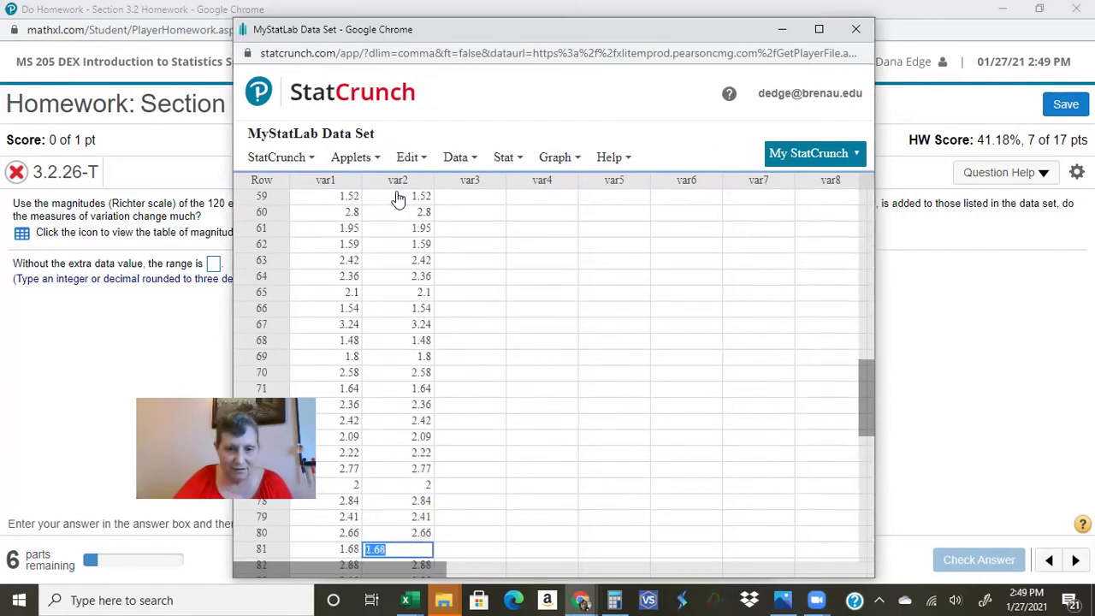
key(Down)
key(Down)
key(Down)
key(Down)
key(Down)
key(Down)
key(Down)
key(Down)
key(Down)
key(Down)
key(Down)
key(Down)
key(Down)
key(Down)
key(Down)
key(Down)
key(Down)
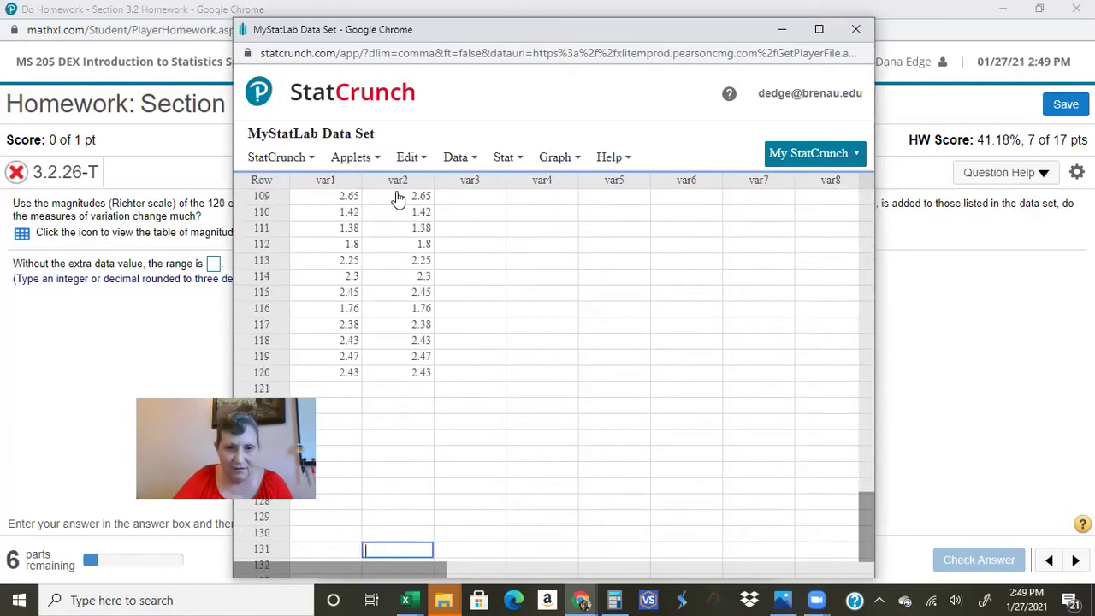
key(Up)
key(Up)
key(Up)
key(Up)
key(Up)
key(Up)
key(Up)
key(Up)
key(Up)
key(Up)
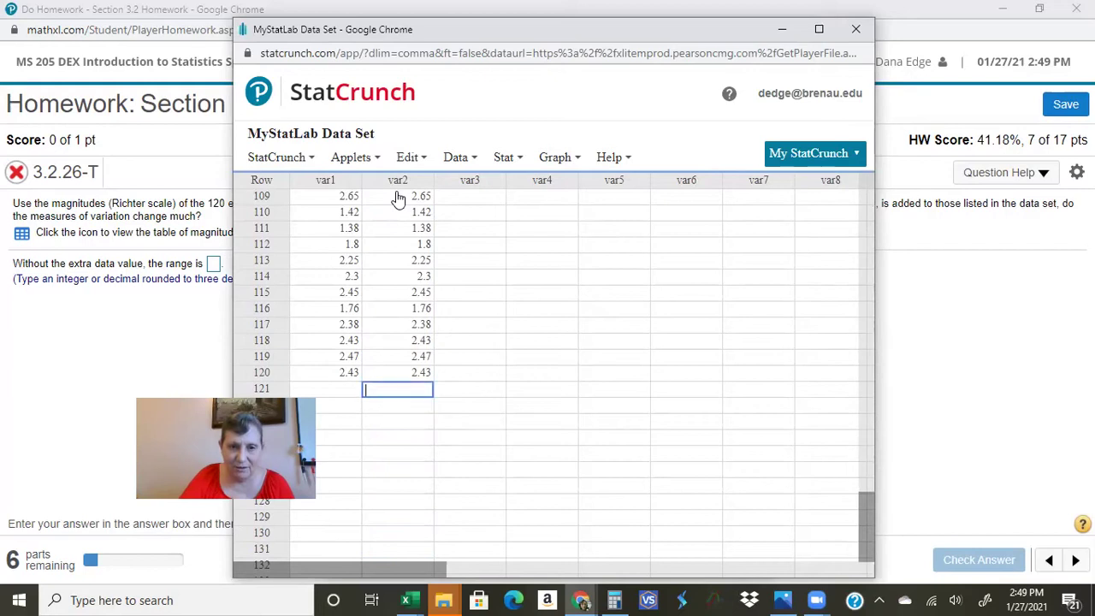
text(7)
key(Return)
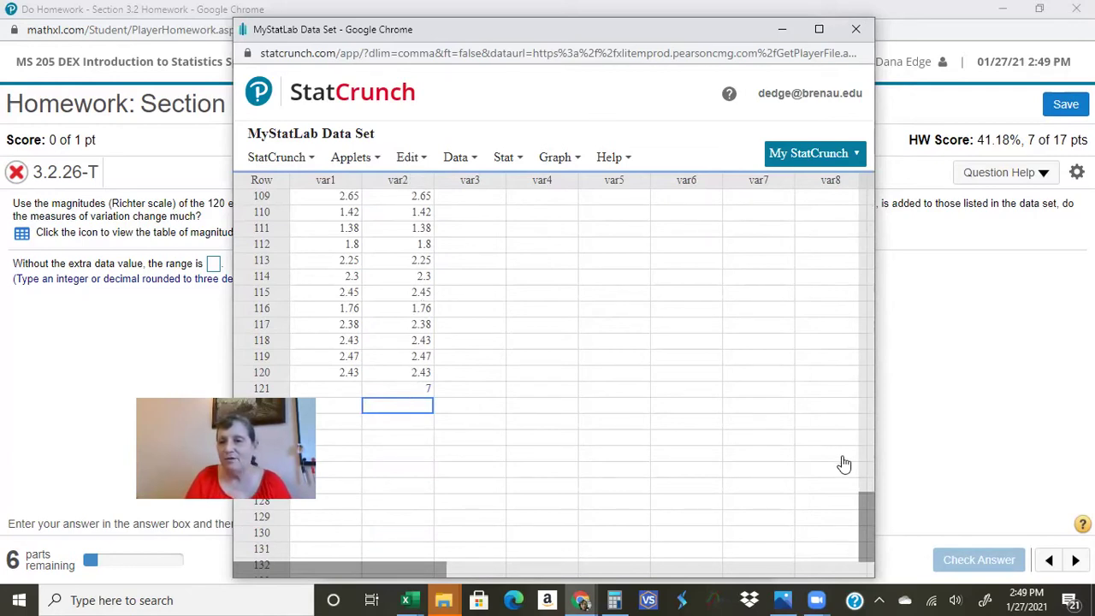
- Arrange the homework and StatCrunch windows side by side and close the Magnitudes table over the question
drag(867, 516, 865, 168)
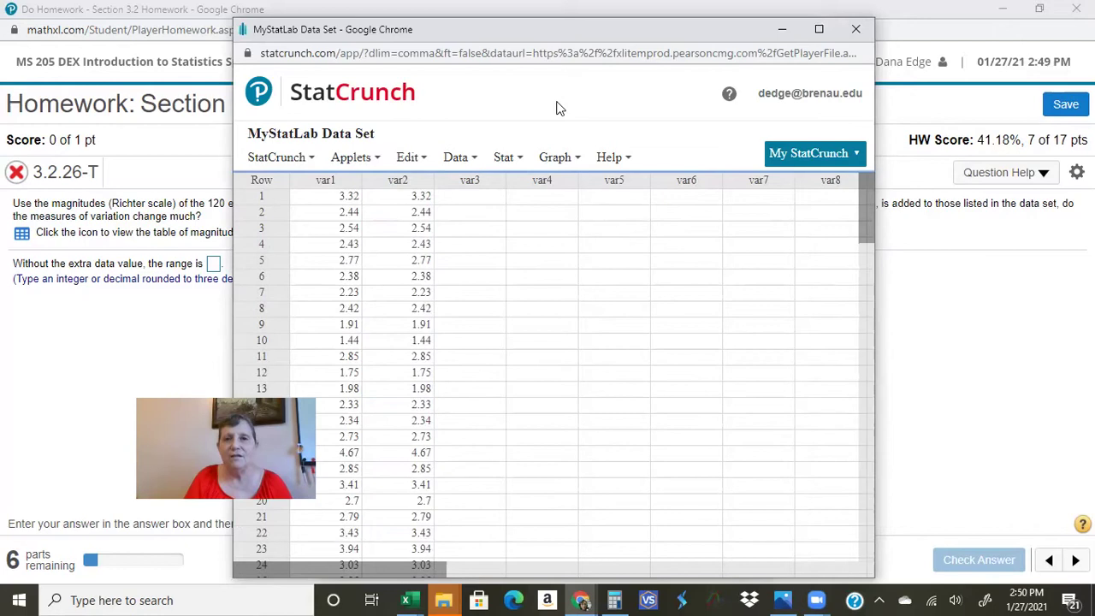
click(1038, 8)
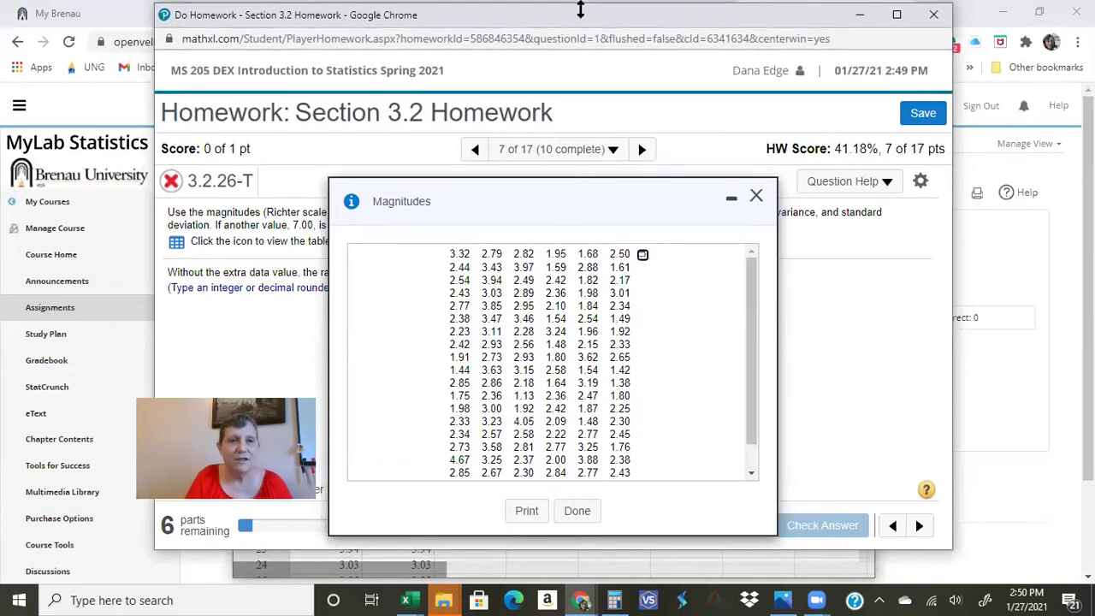
key(super+Left)
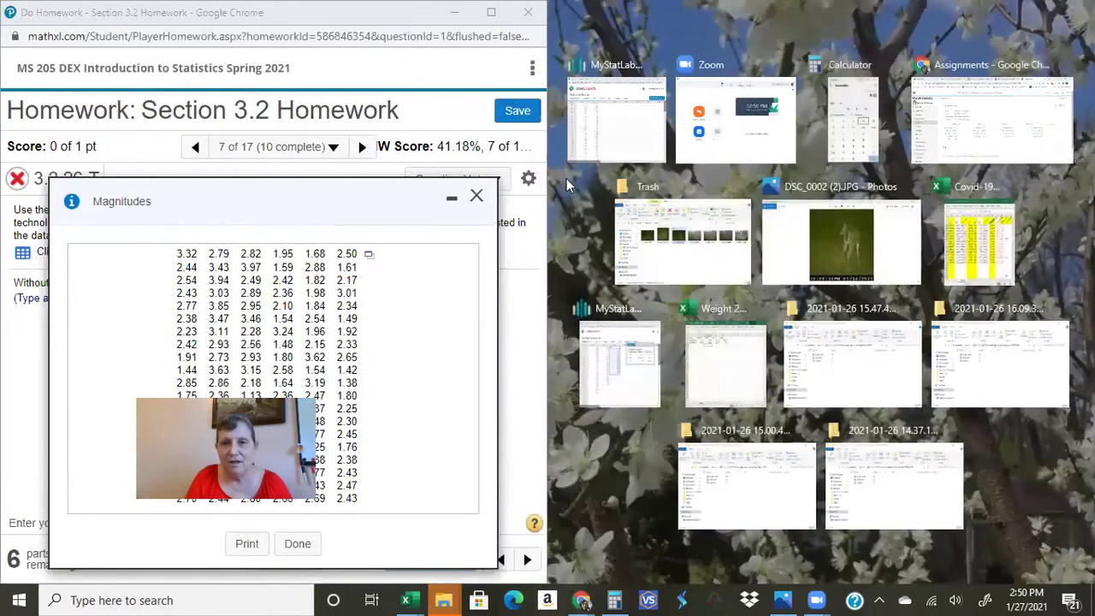
click(624, 145)
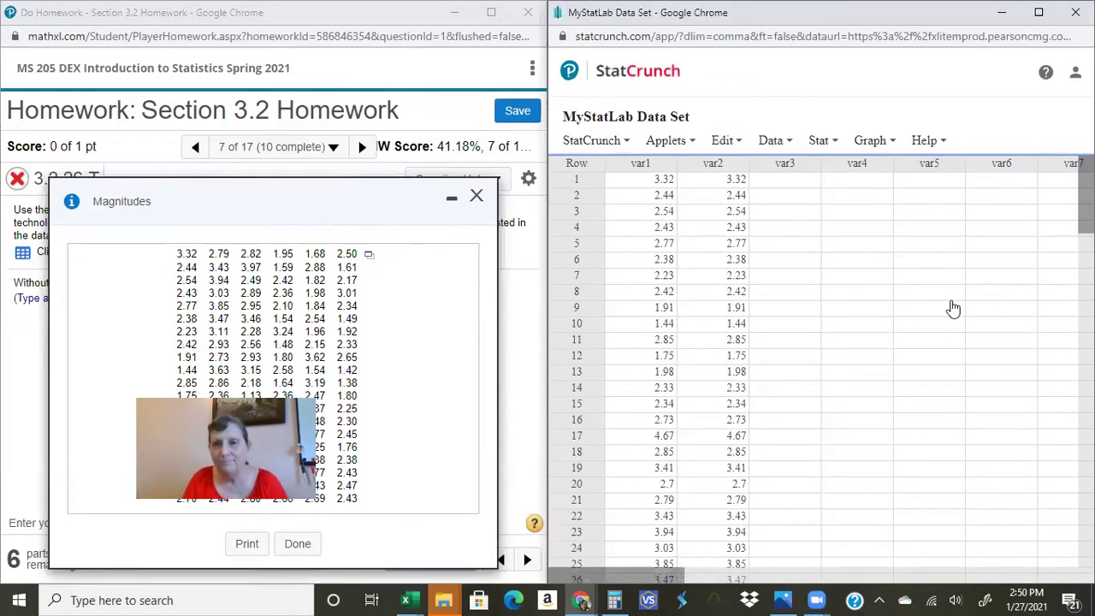
click(823, 143)
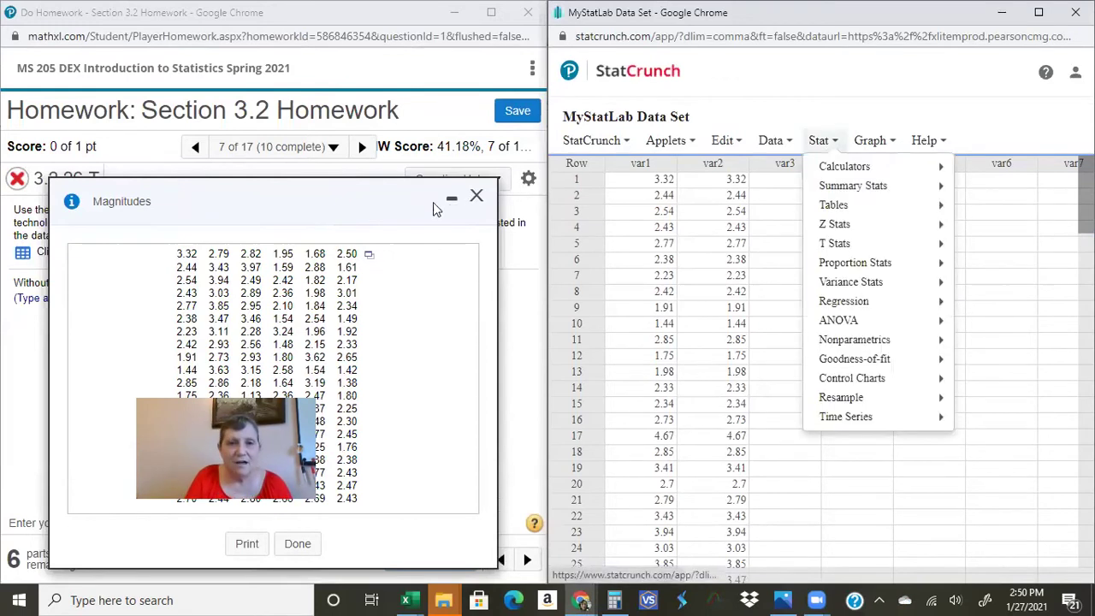
click(476, 196)
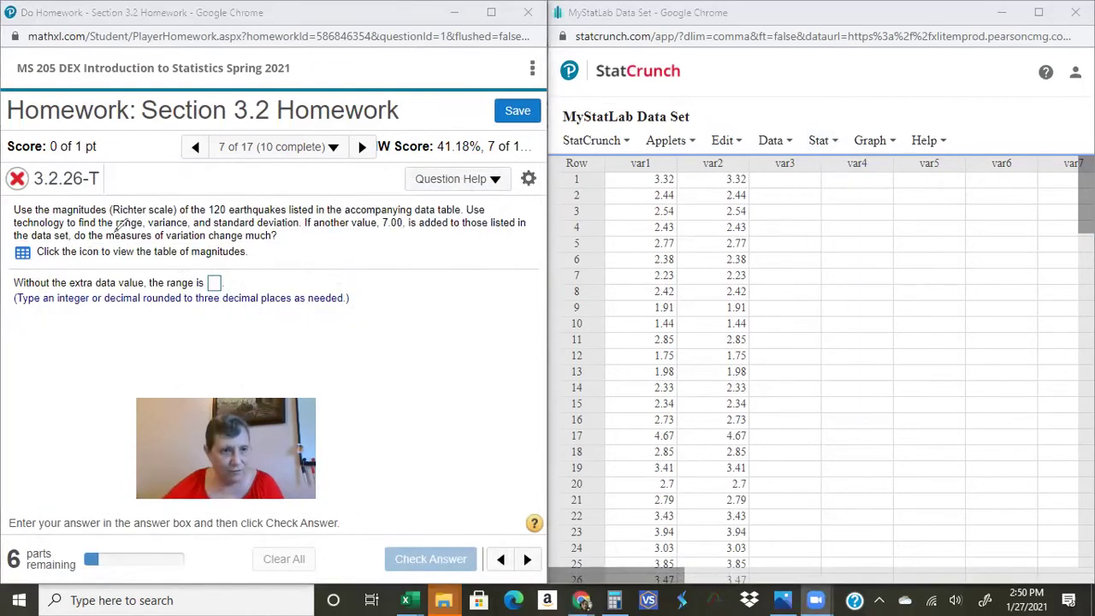
drag(115, 231, 289, 231)
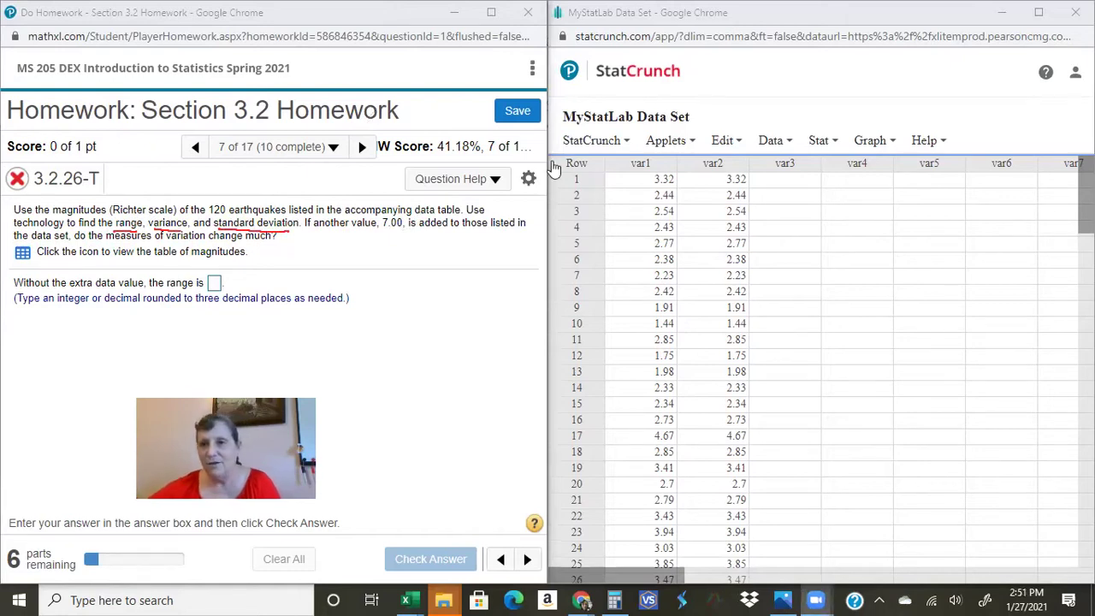
- Compute column summary statistics for var1 and var2, limited to Variance, Std. dev. and Range
click(824, 141)
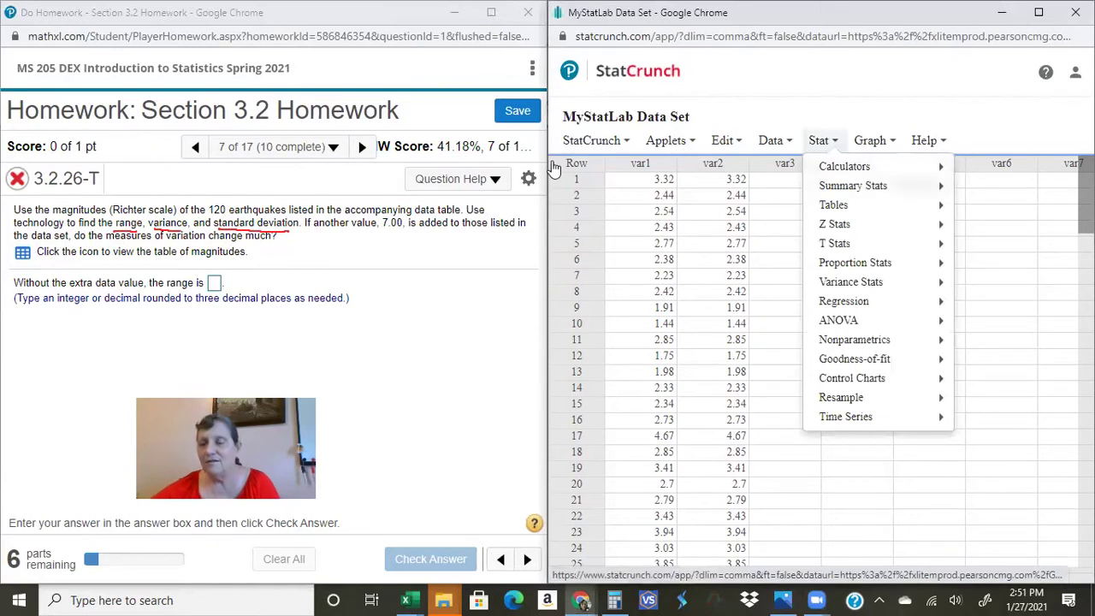
mouse_move(853, 186)
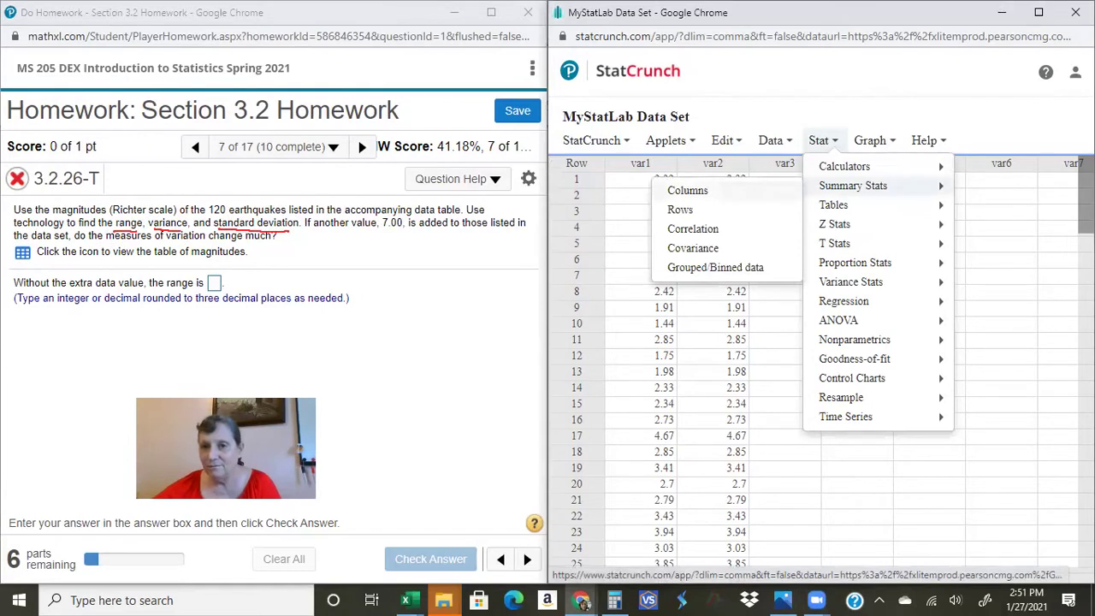
click(687, 190)
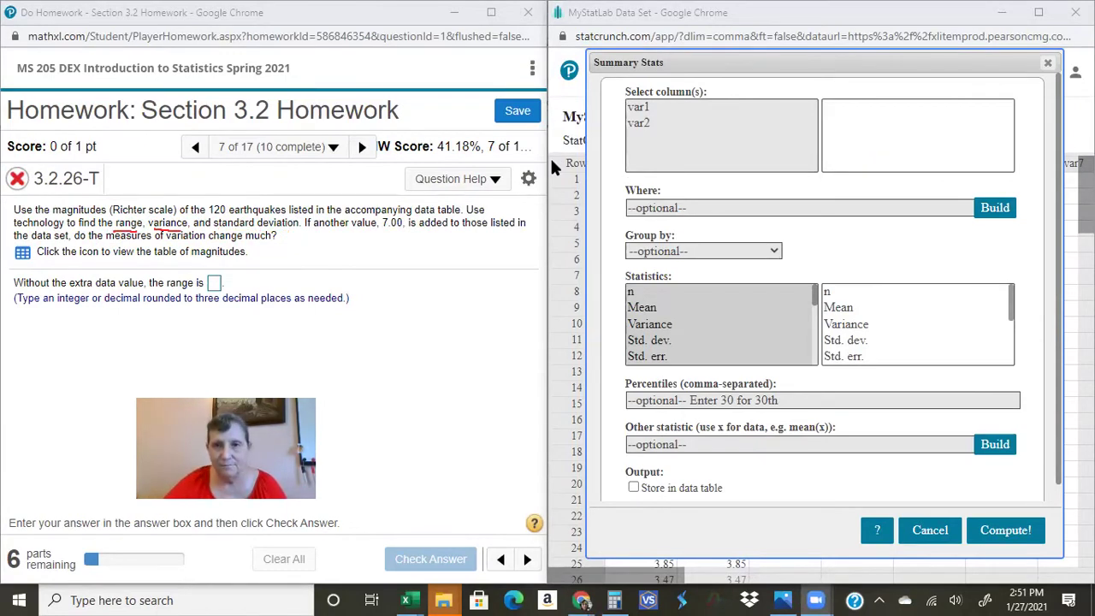
drag(639, 107, 642, 123)
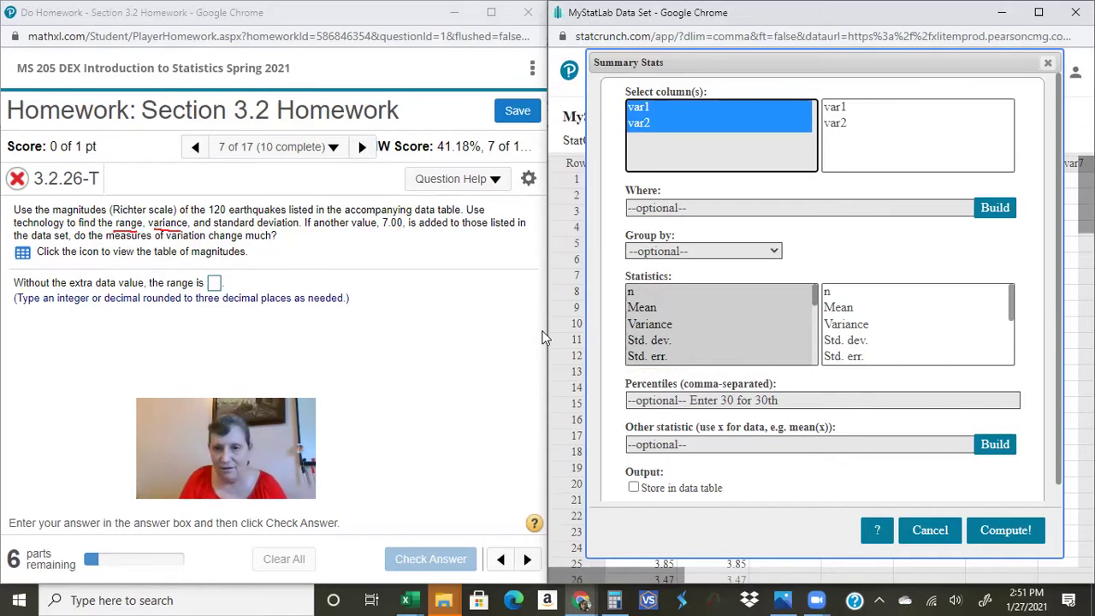
click(662, 325)
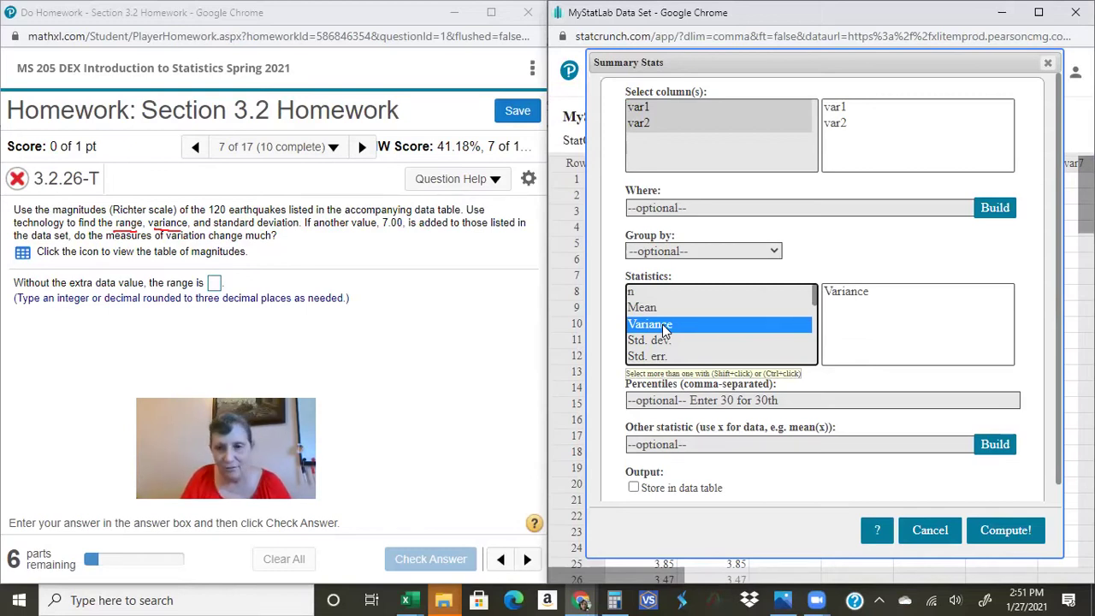
key(ctrl+Down)
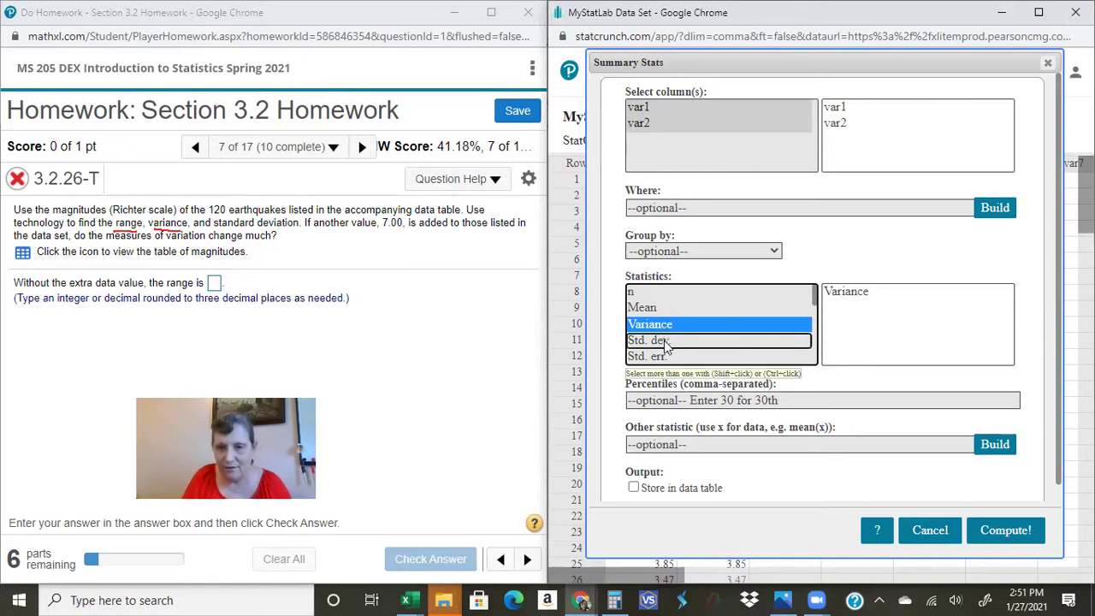
ctrl+click(666, 341)
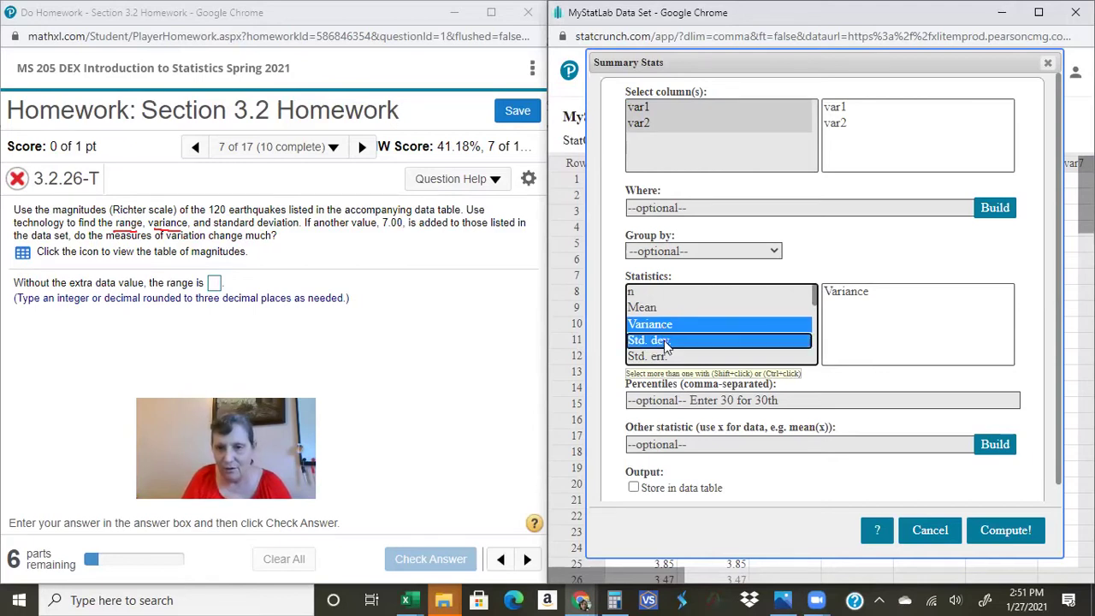
click(813, 357)
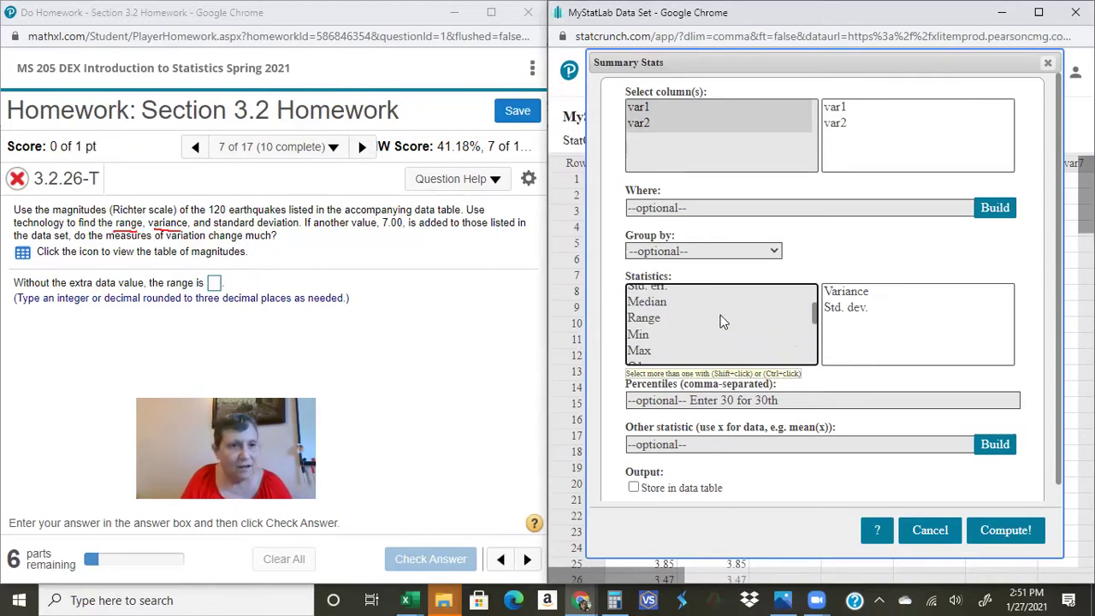
ctrl+click(665, 320)
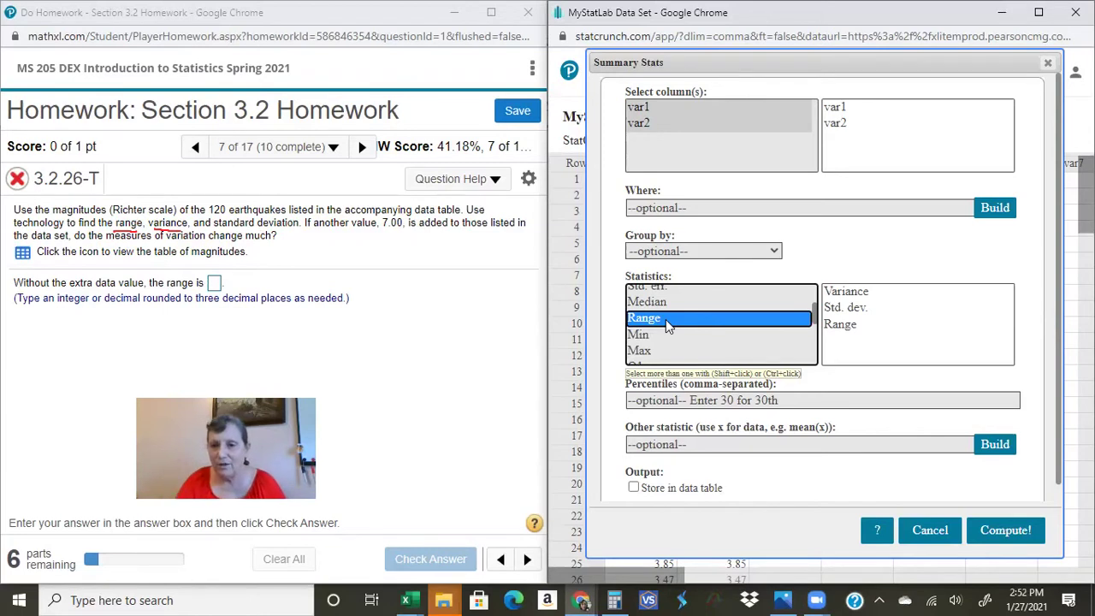
click(1007, 531)
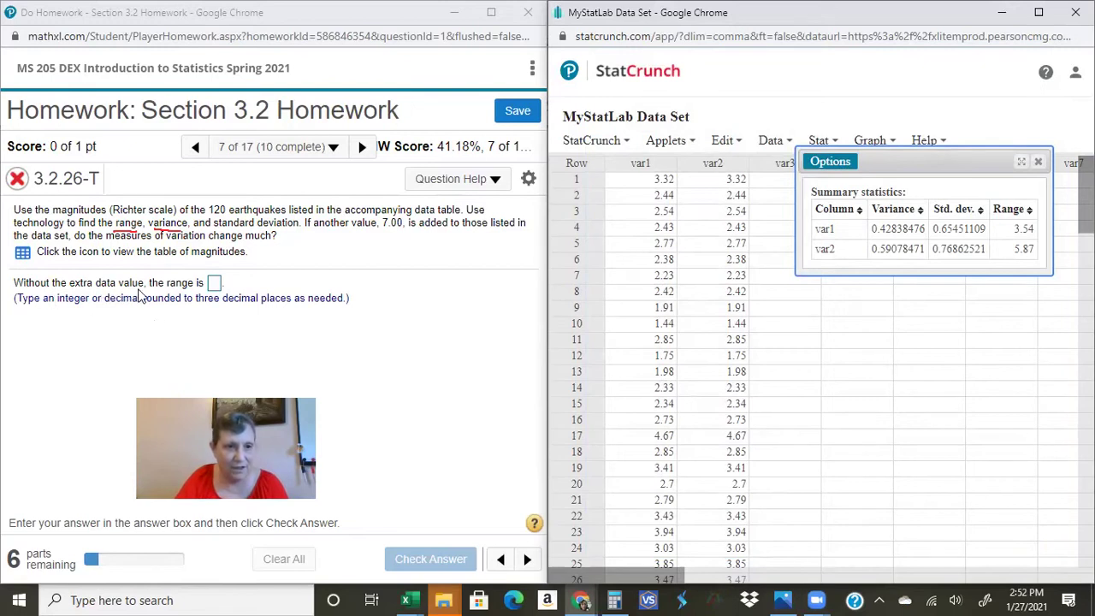
- Submit 3.54 as the range and .655 as the standard deviation without the extra data value
click(214, 283)
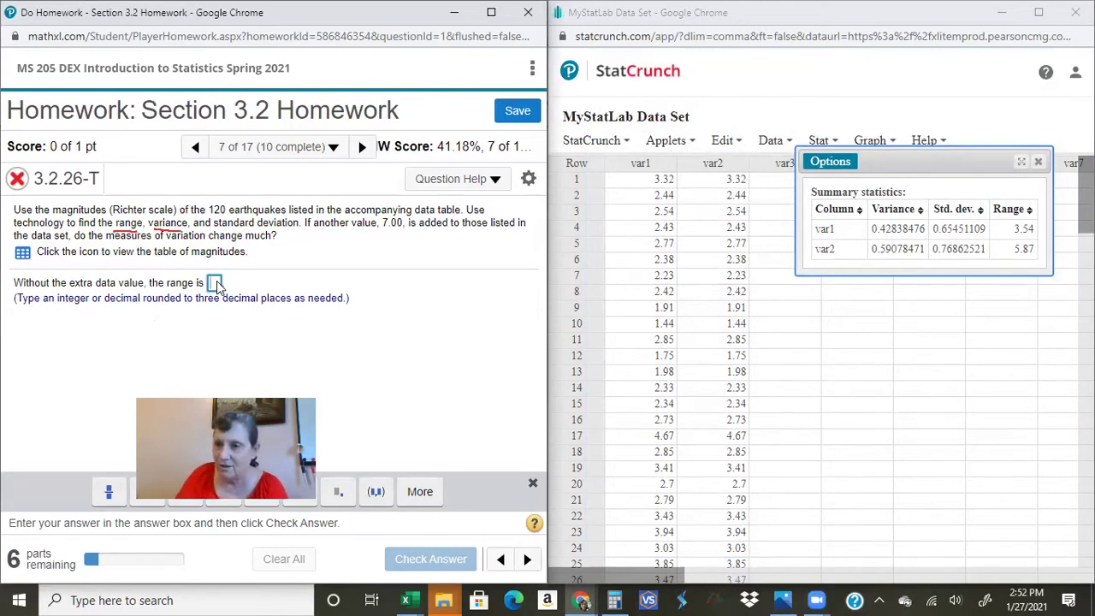
text(3.54)
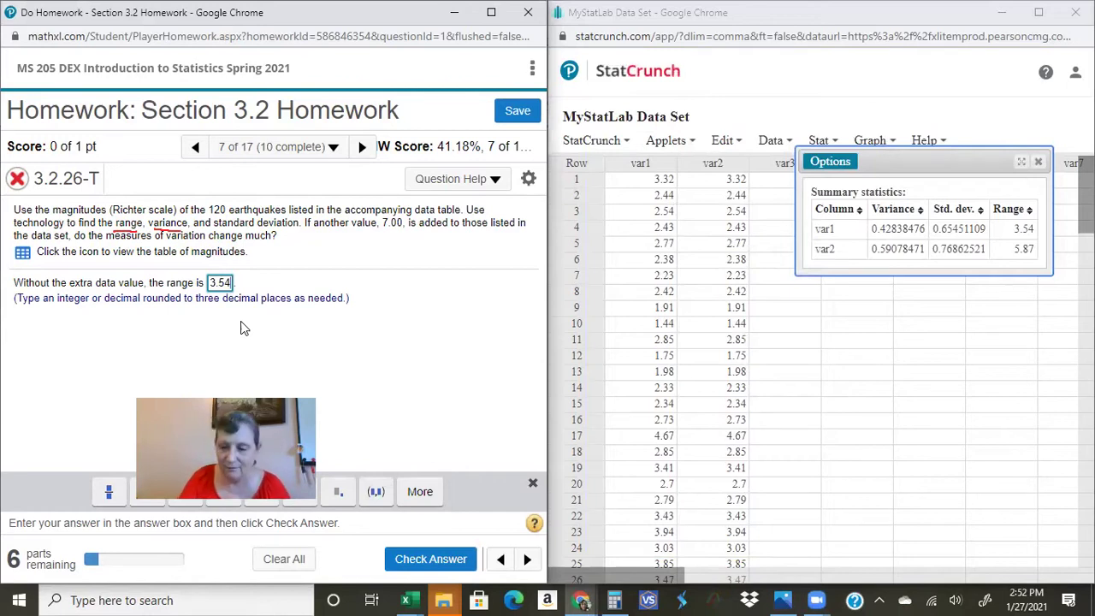
key(Return)
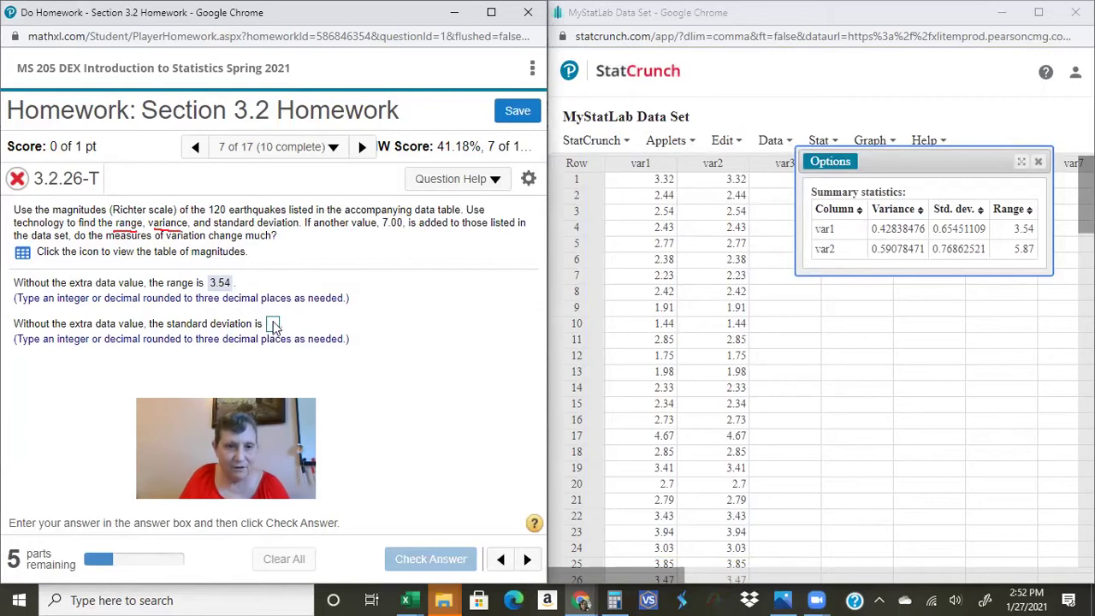
click(274, 324)
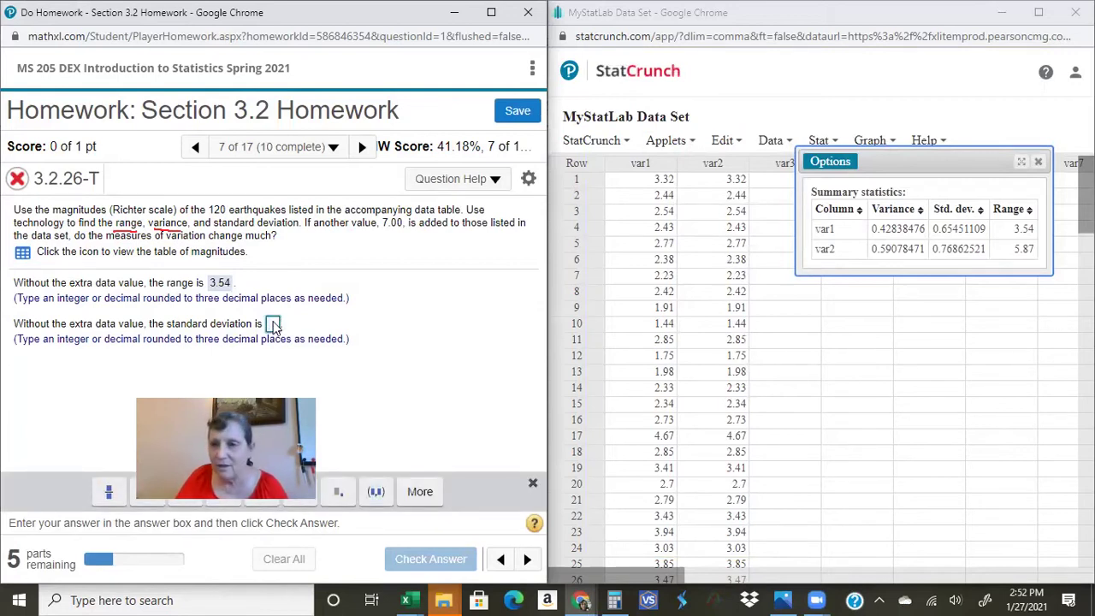
text(.65)
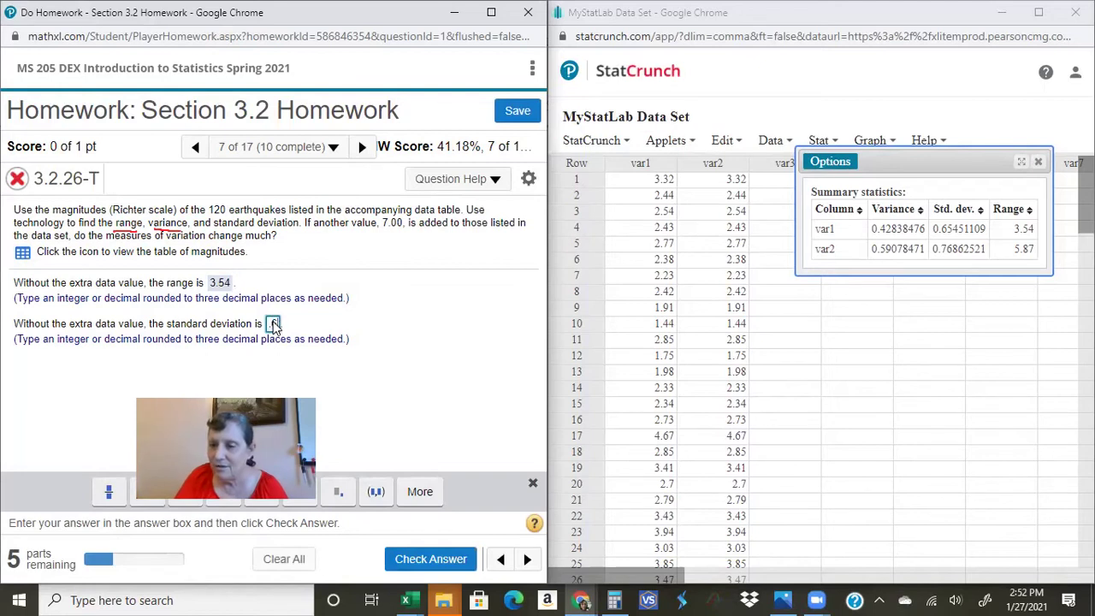
text(5)
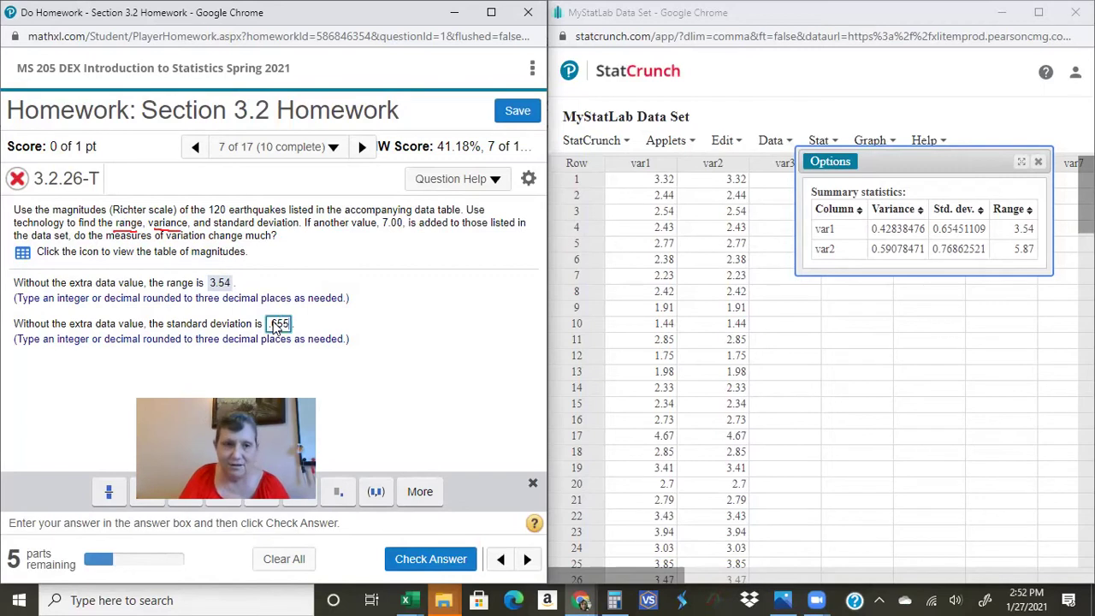
key(Return)
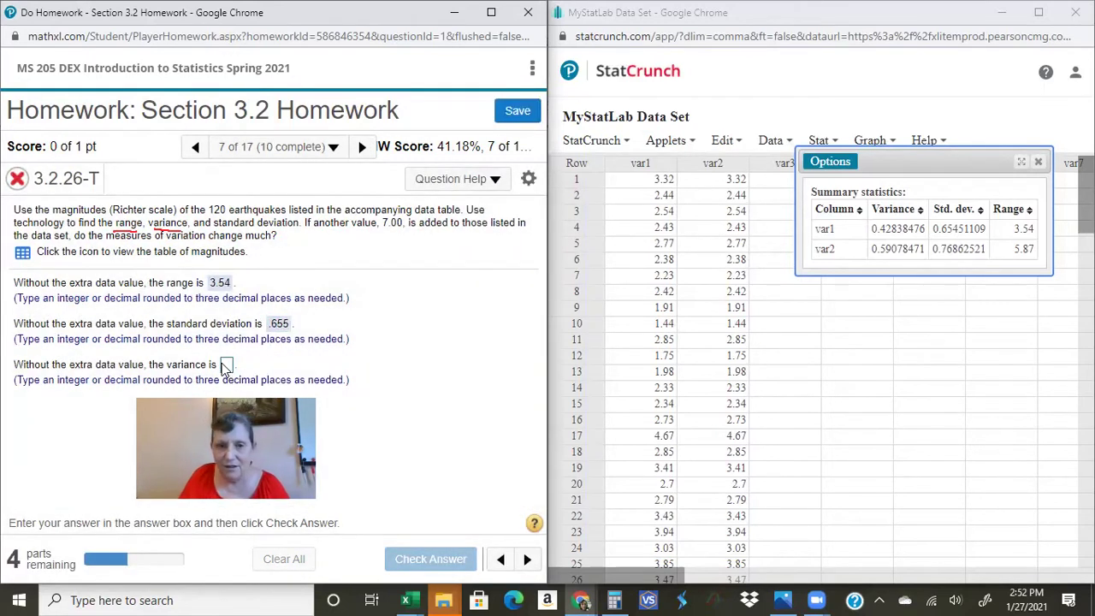
- Submit .428 as the variance without the extra data value and dismiss the feedback message
click(225, 366)
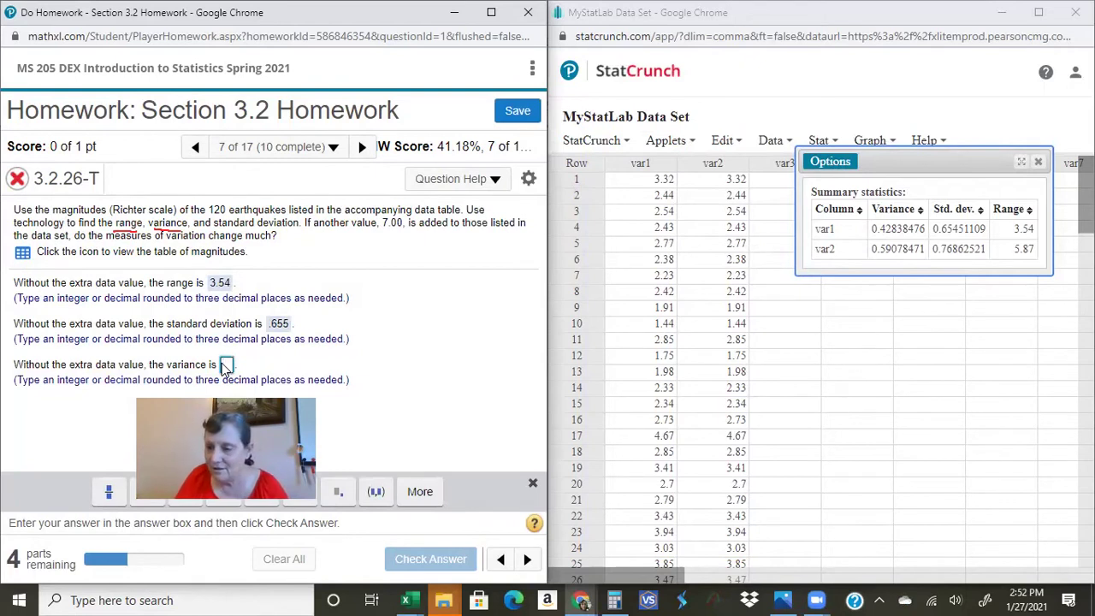
text(.42)
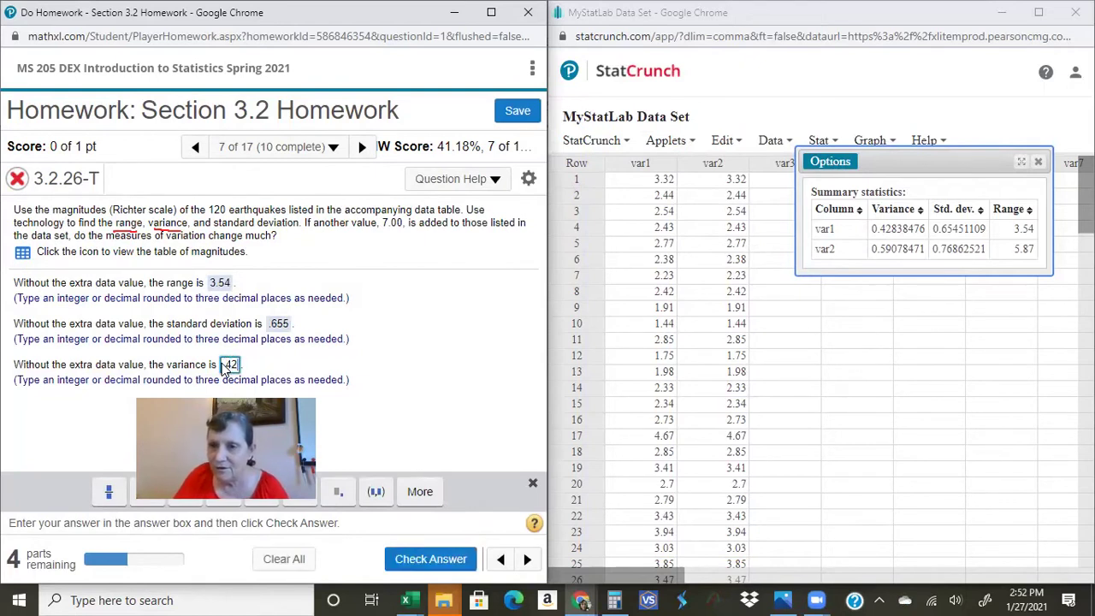
text(8)
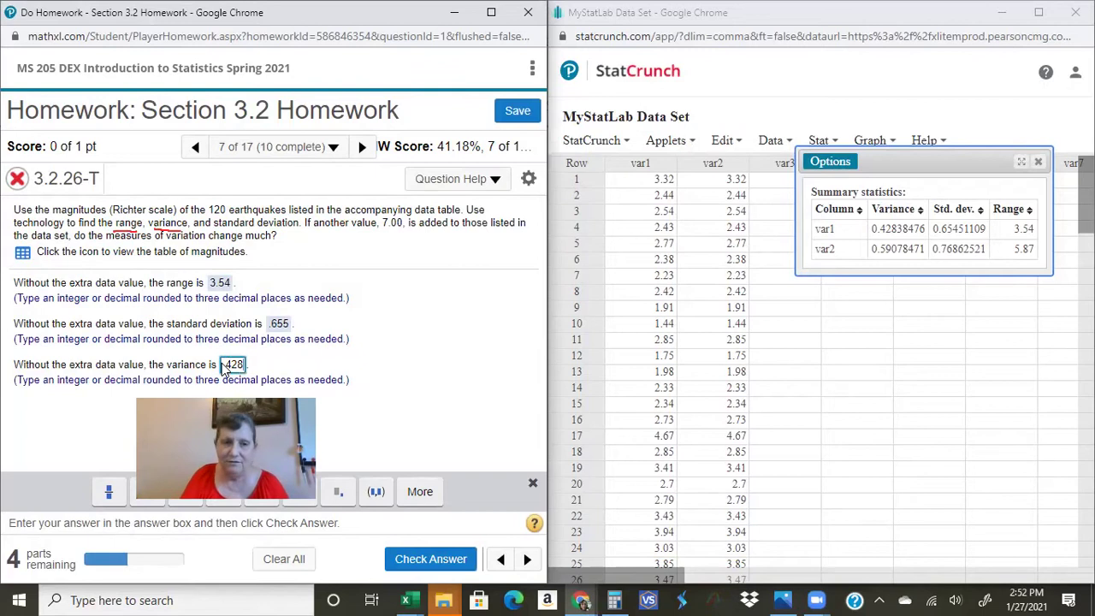
key(Return)
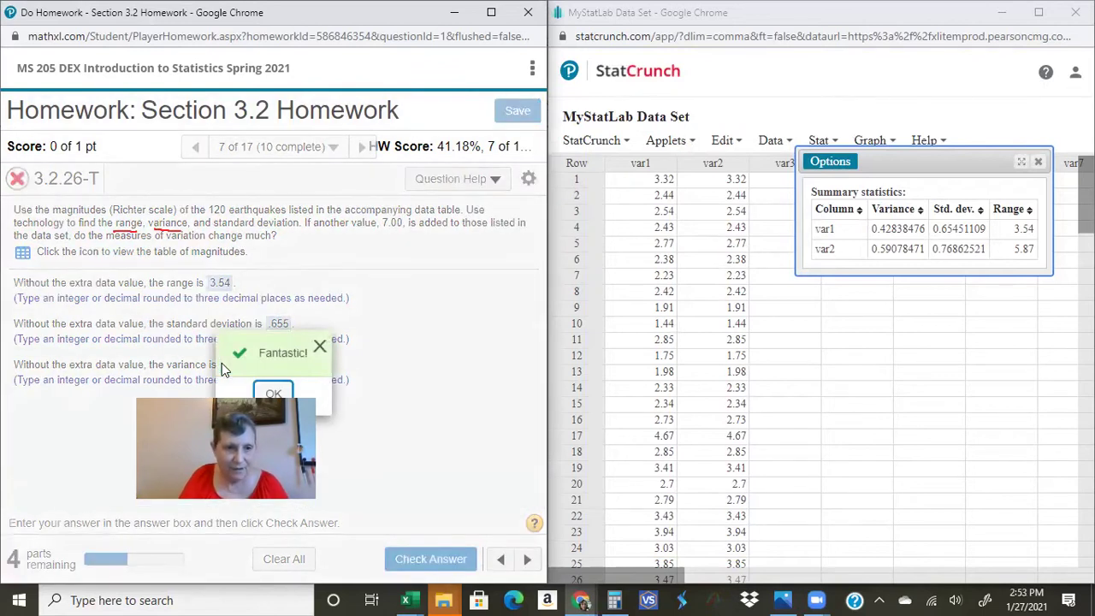
key(Return)
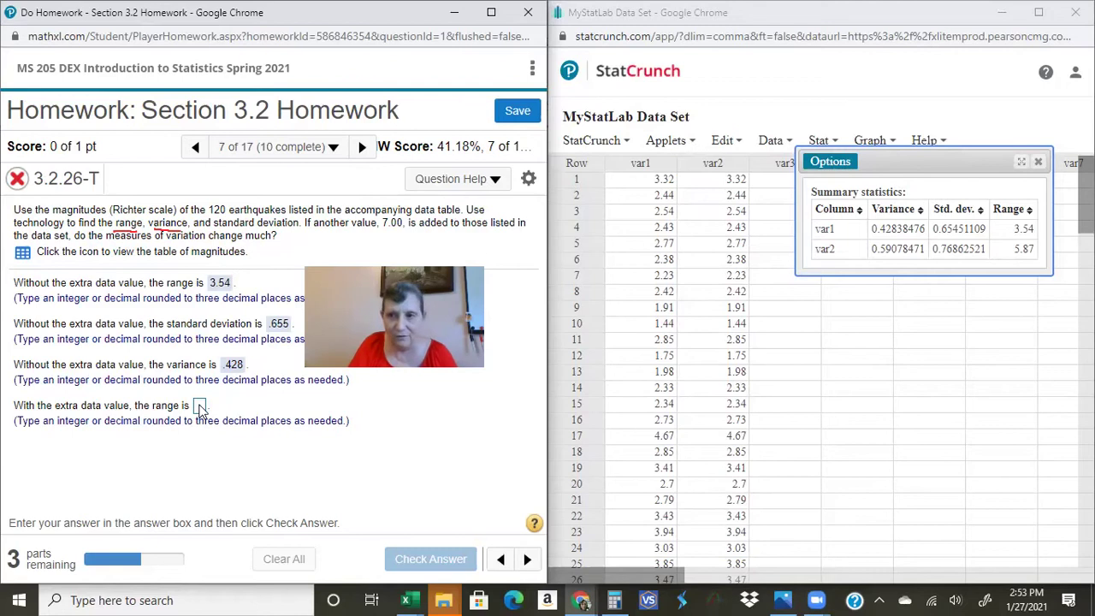
- Submit 5.87 as the range and .769 as the standard deviation with the extra data value
click(199, 407)
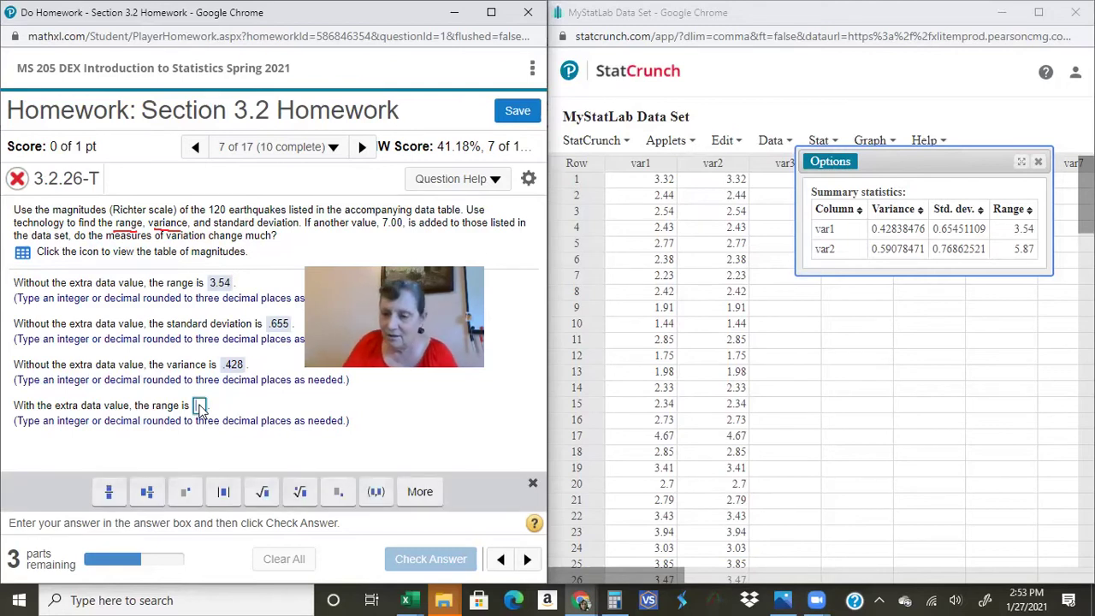
text(5.87)
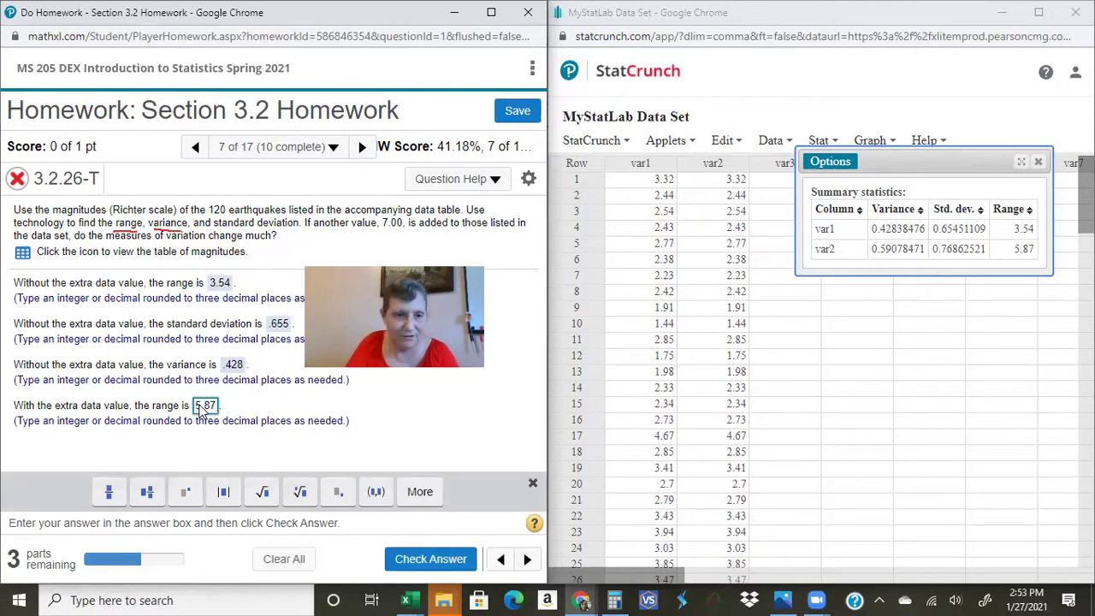
key(Return)
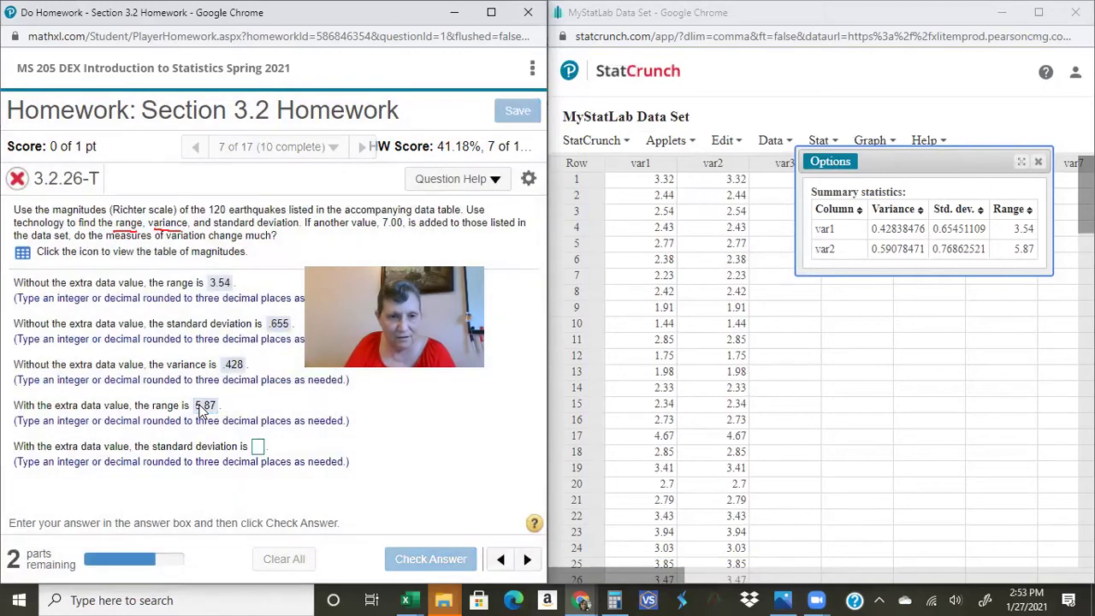
click(258, 447)
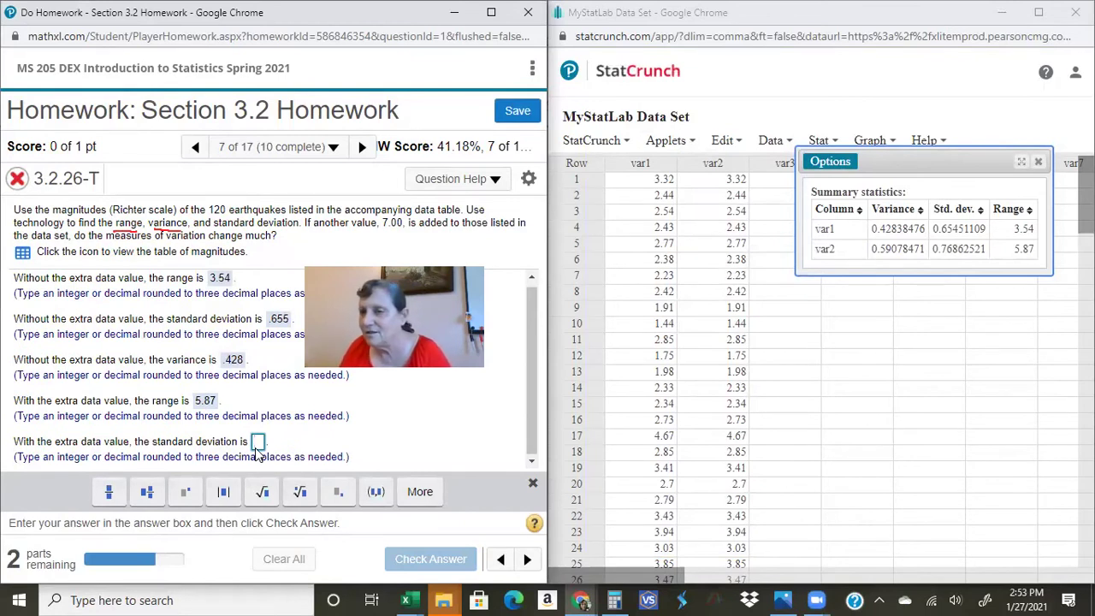
text(.769)
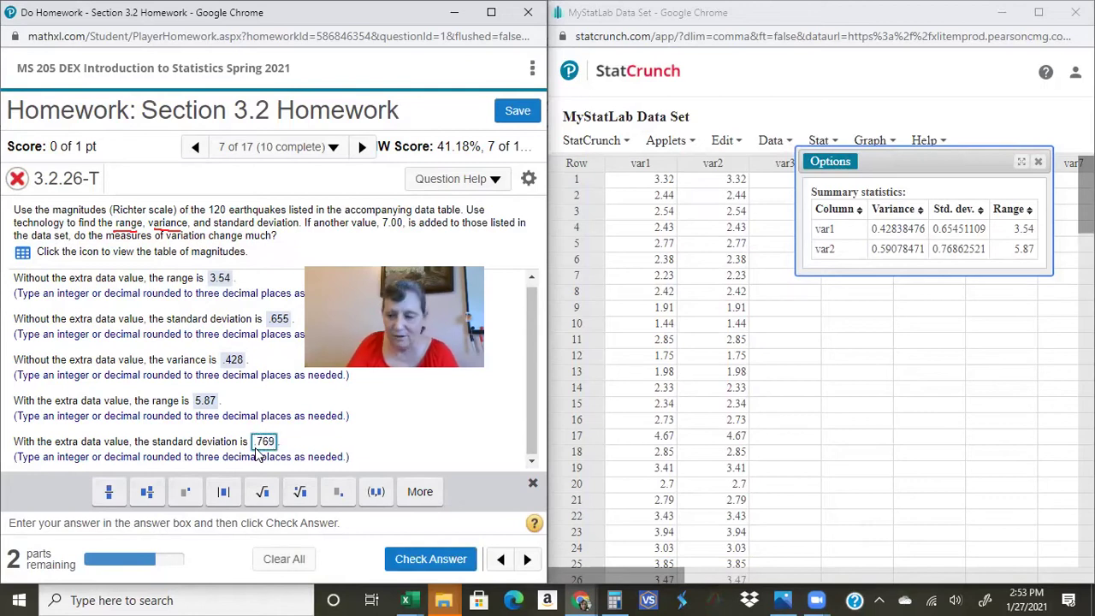
key(Return)
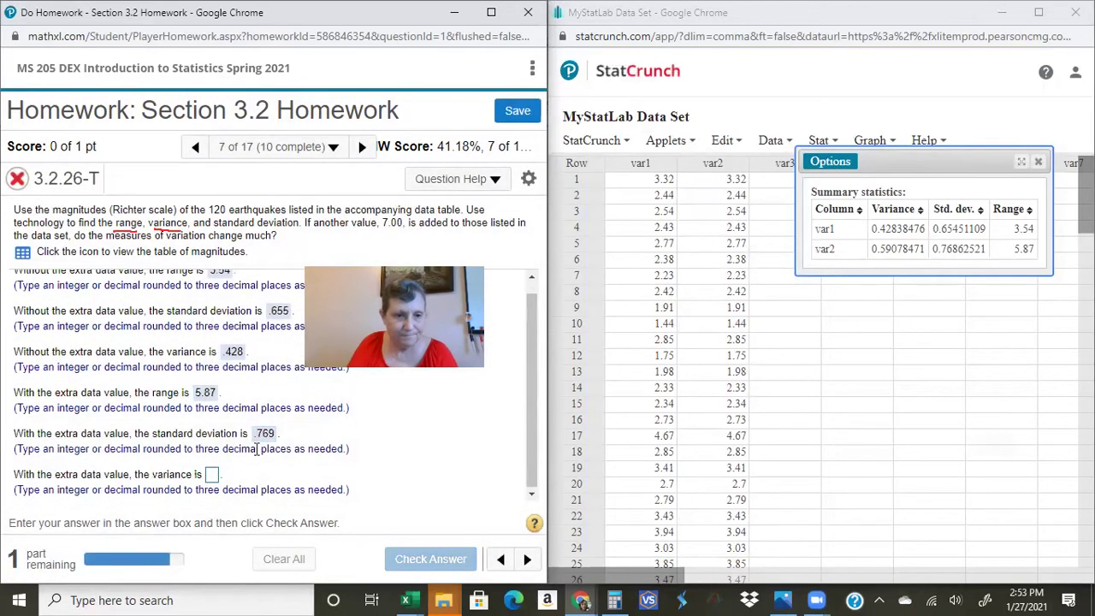
- Submit .591 as the variance with the extra data value
click(212, 475)
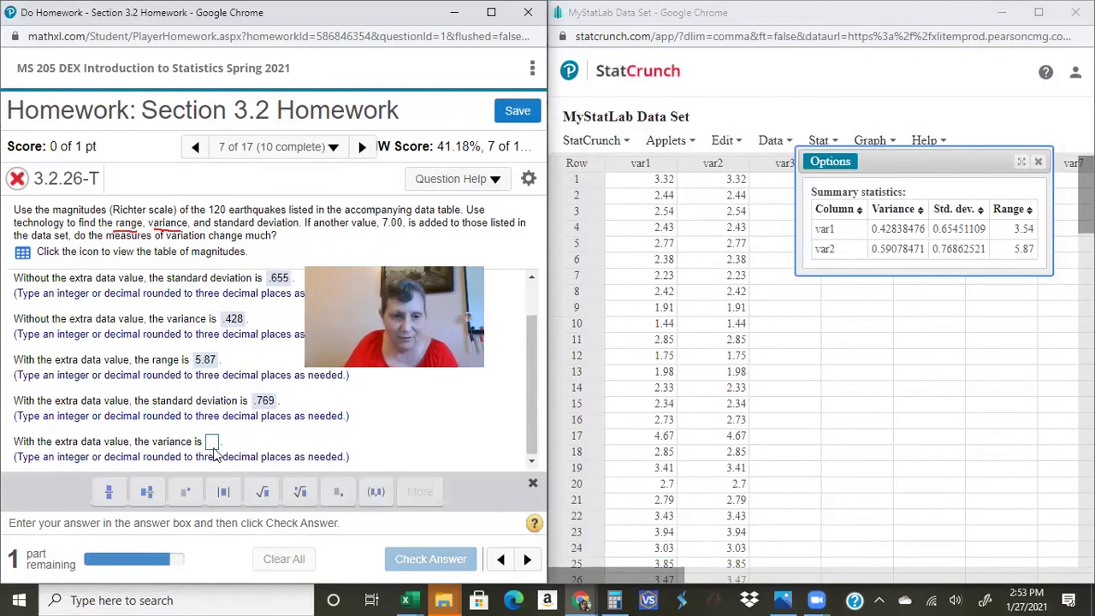
click(212, 443)
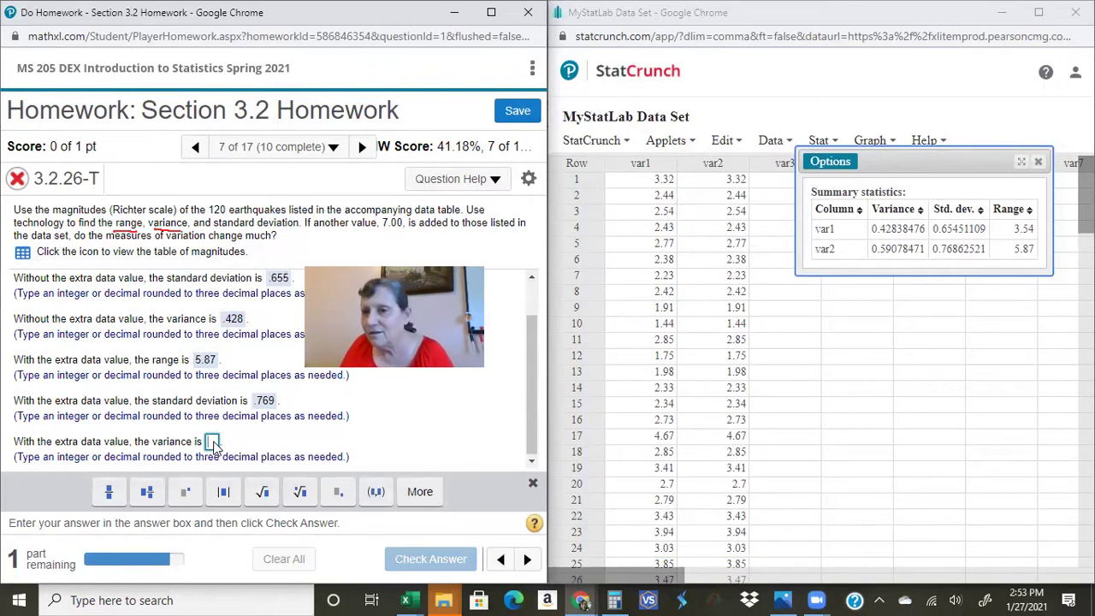
text(.)
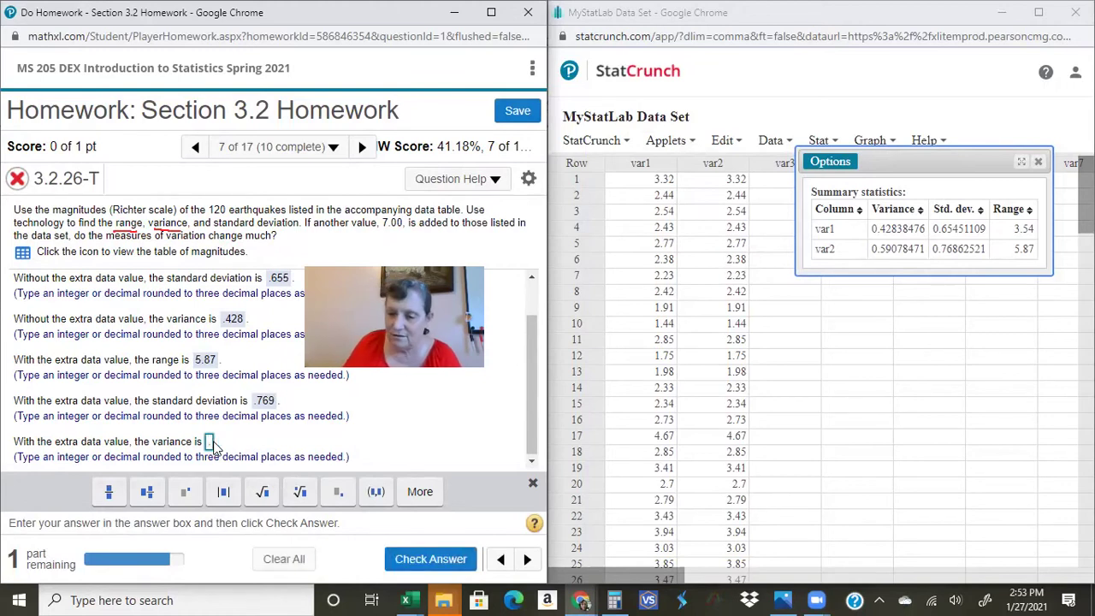
text(591)
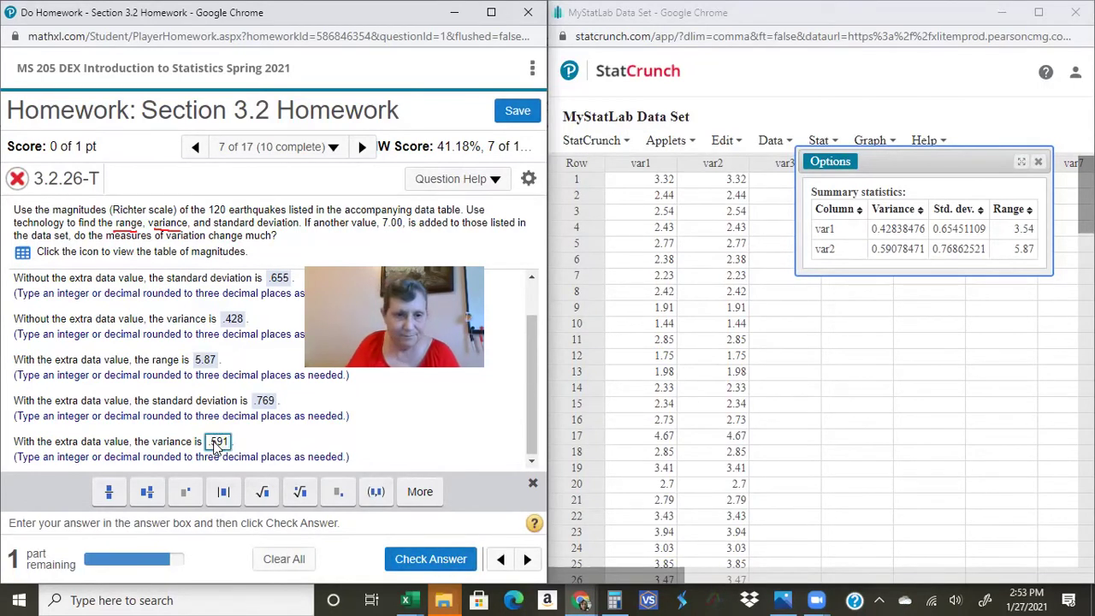
key(Return)
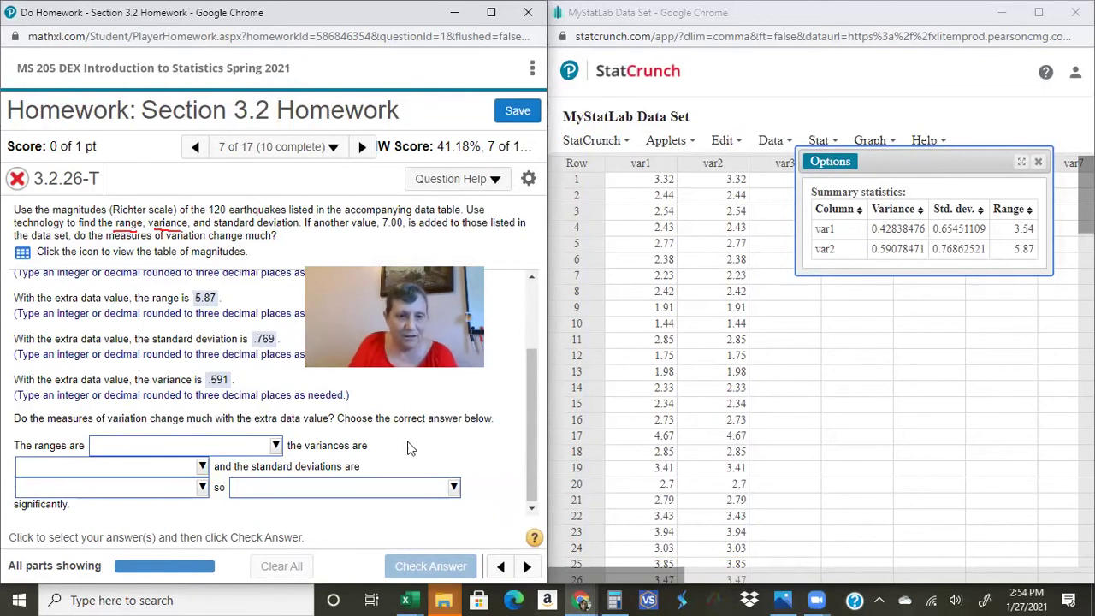
- Mark both ranges in the summary statistics with red arrows and handwrite "Is 5.87 more than 105% of 3.54?" beneath the results
click(276, 446)
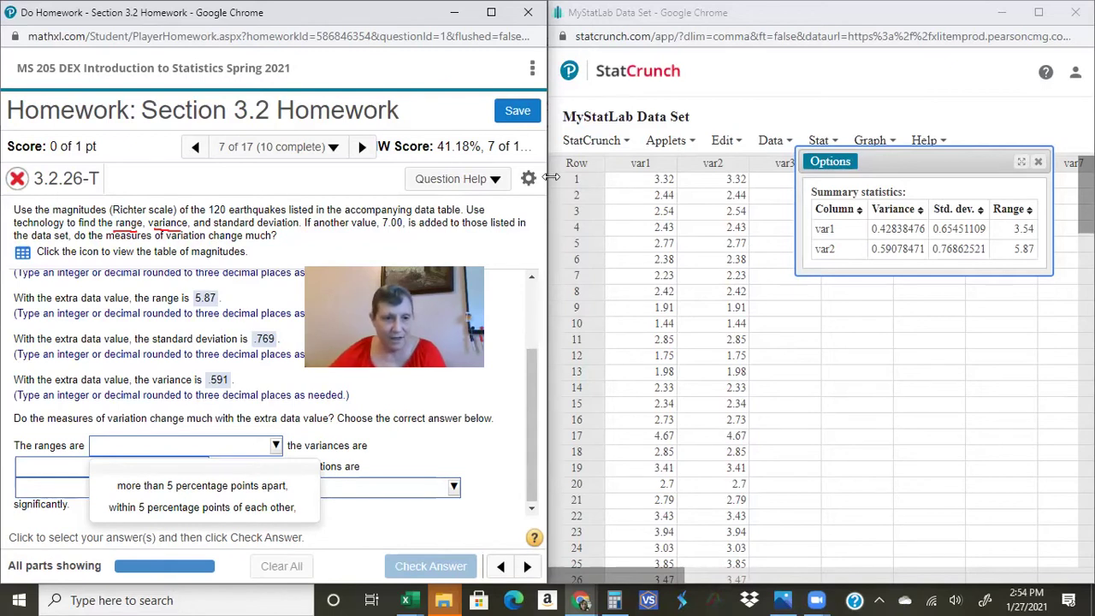
click(50, 423)
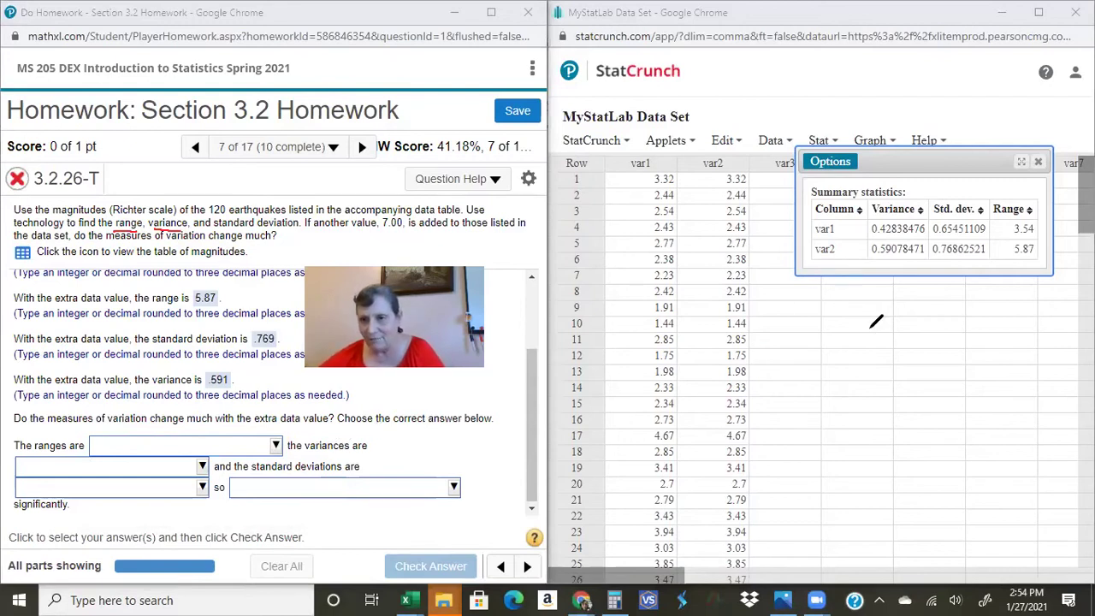
mouse_move(1049, 228)
mouse_down()
mouse_move(1037, 229)
mouse_move(1055, 247)
mouse_move(1038, 250)
mouse_up()
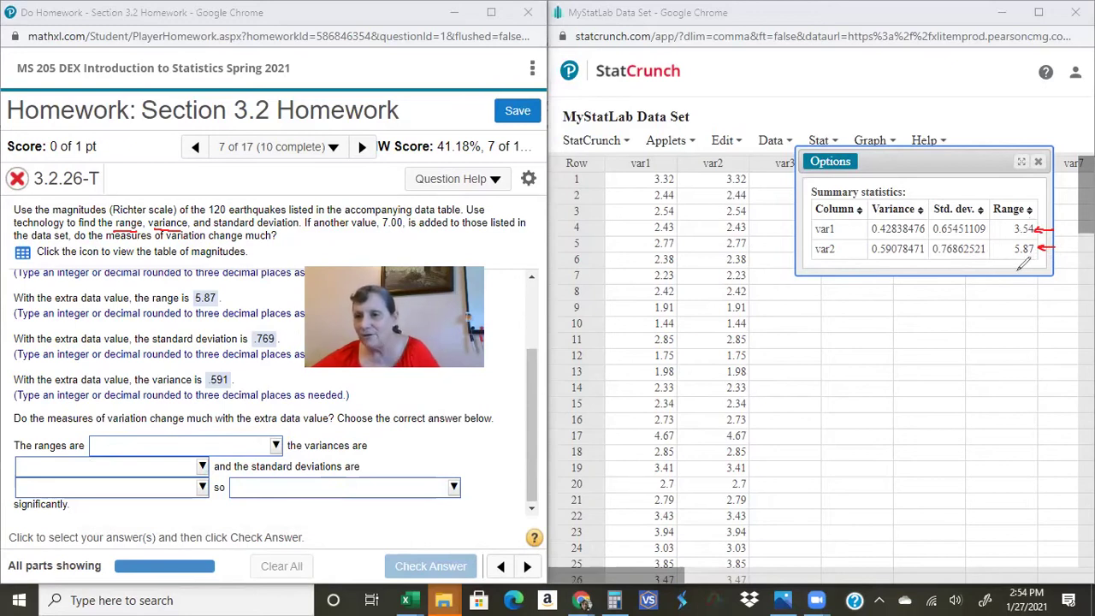
mouse_move(808, 300)
mouse_down()
mouse_move(806, 313)
mouse_move(825, 302)
mouse_move(855, 313)
mouse_move(887, 302)
mouse_move(883, 313)
mouse_move(944, 306)
mouse_move(970, 291)
mouse_move(990, 300)
mouse_up()
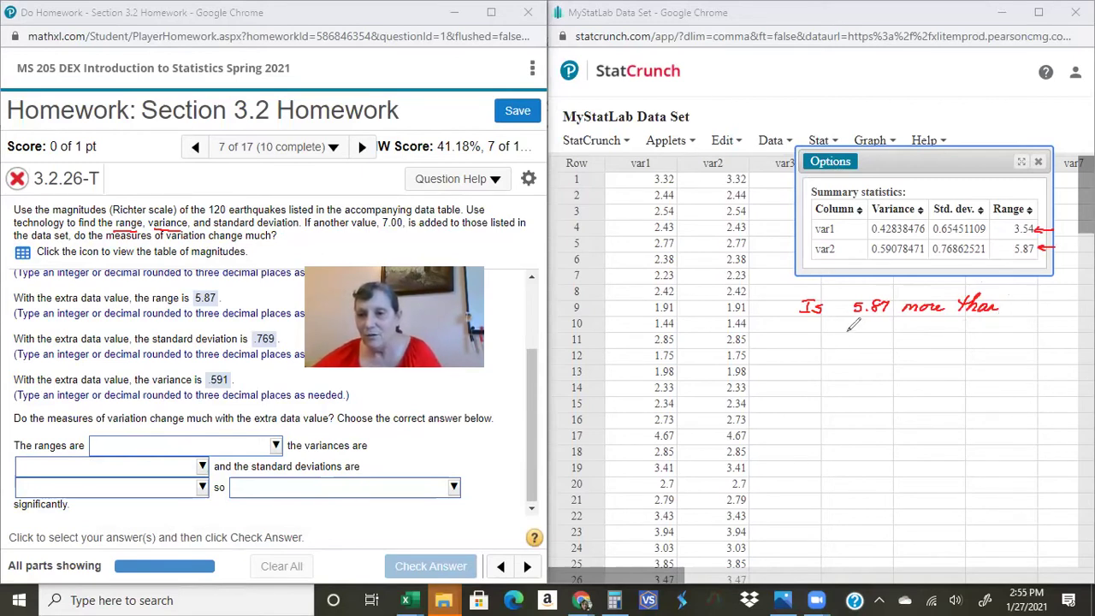
drag(836, 326, 885, 334)
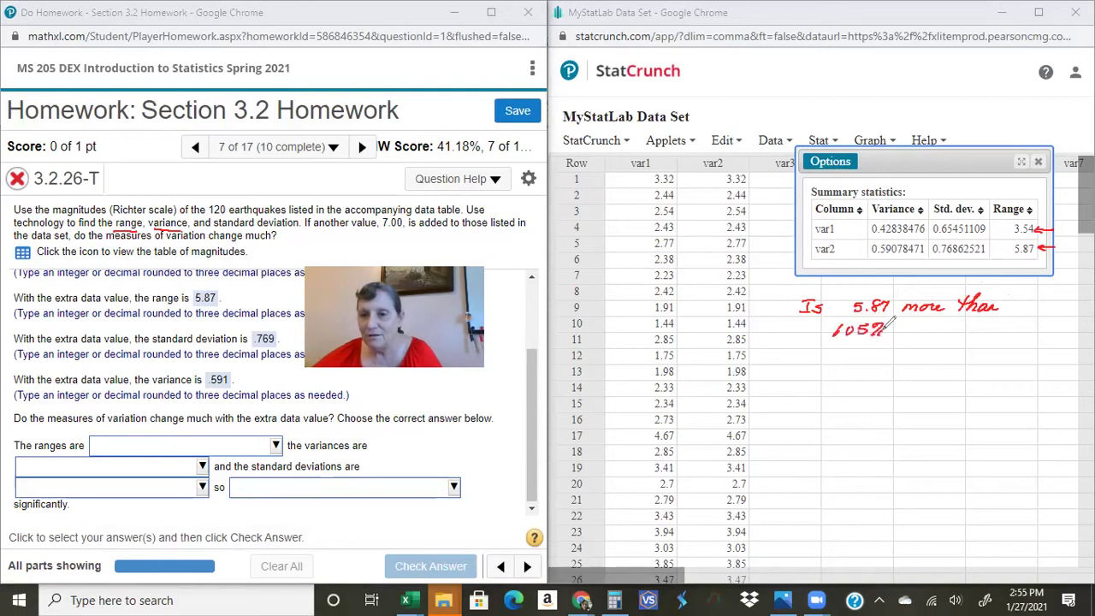
click(954, 334)
mouse_move(939, 324)
mouse_down()
mouse_move(940, 335)
mouse_move(991, 333)
mouse_up()
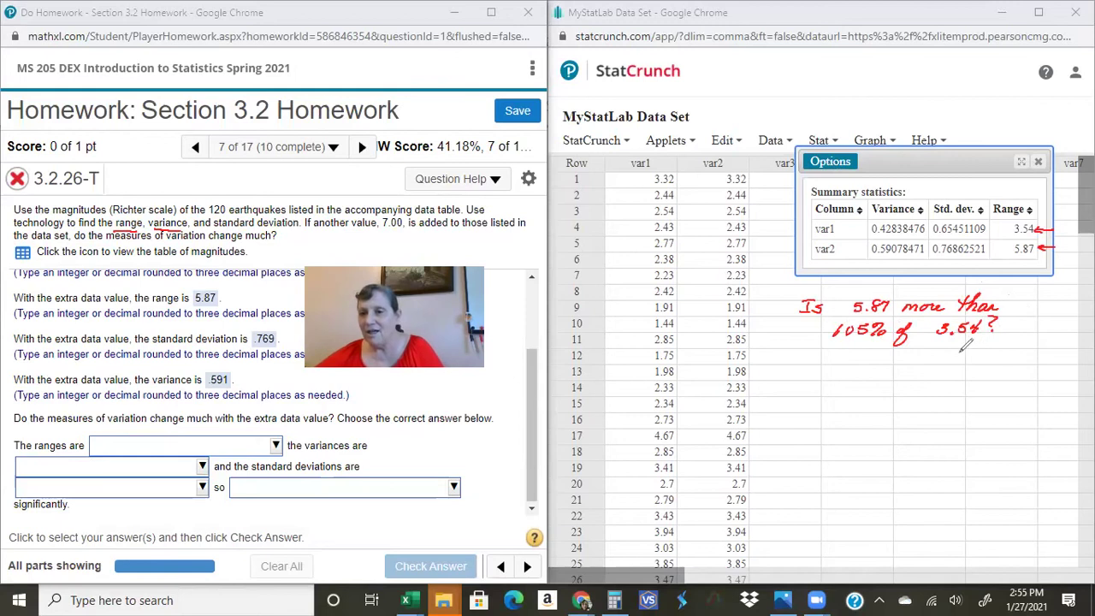
- Handwrite "1.05 × 3.54 = 3.717" under the question and answer that the ranges are "more than 5 percentage points apart"
mouse_move(811, 365)
mouse_down()
mouse_move(809, 377)
mouse_move(865, 374)
mouse_up()
click(816, 375)
mouse_move(866, 369)
mouse_down()
mouse_move(859, 374)
mouse_move(904, 377)
mouse_move(941, 365)
mouse_up()
drag(933, 371, 988, 375)
click(962, 373)
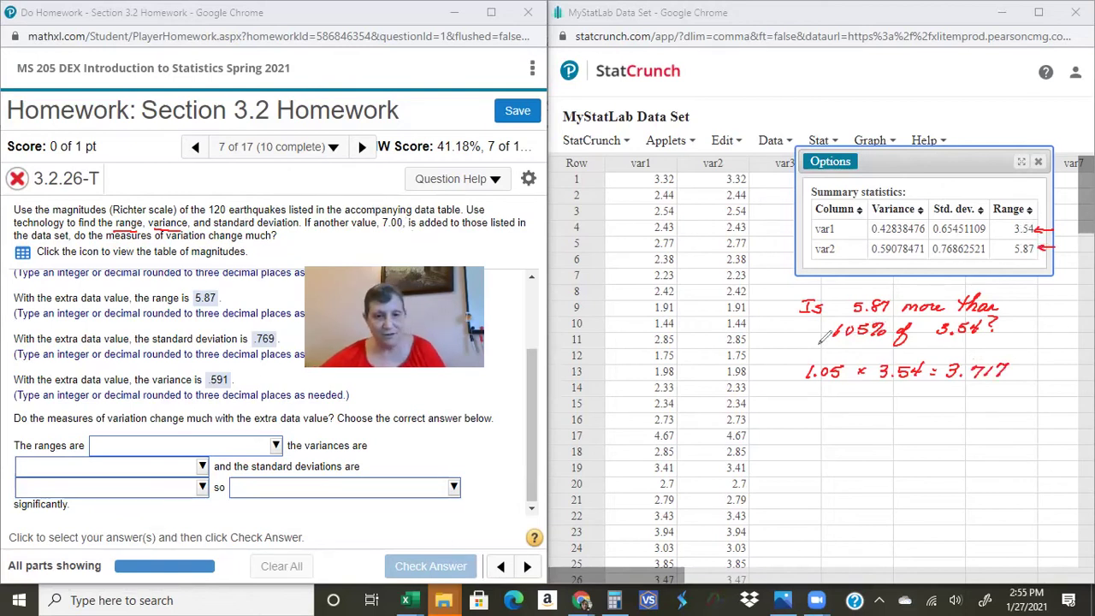
click(256, 446)
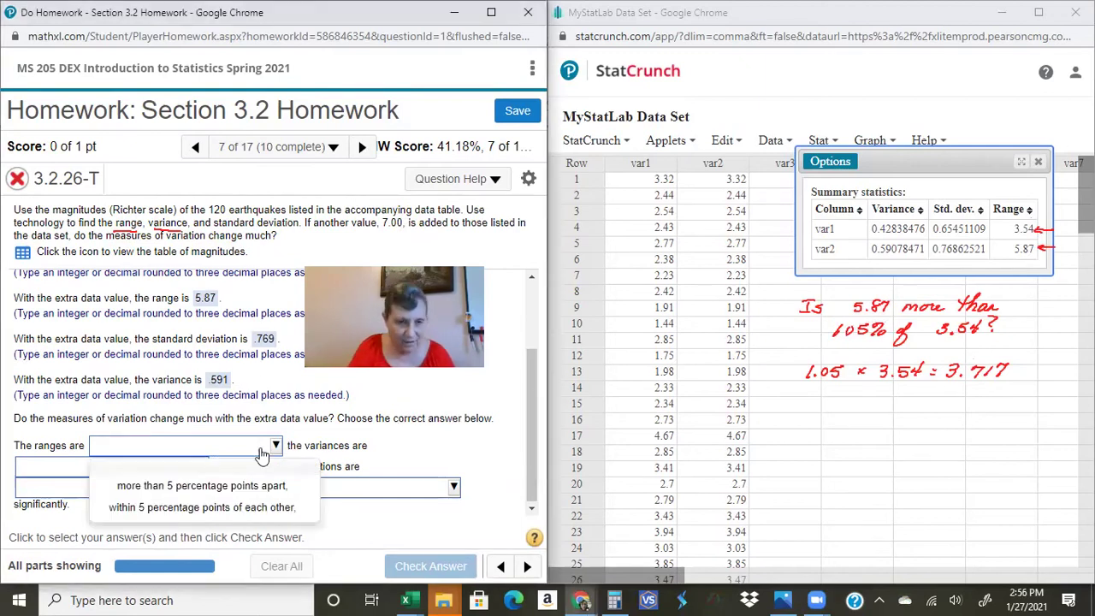
click(212, 486)
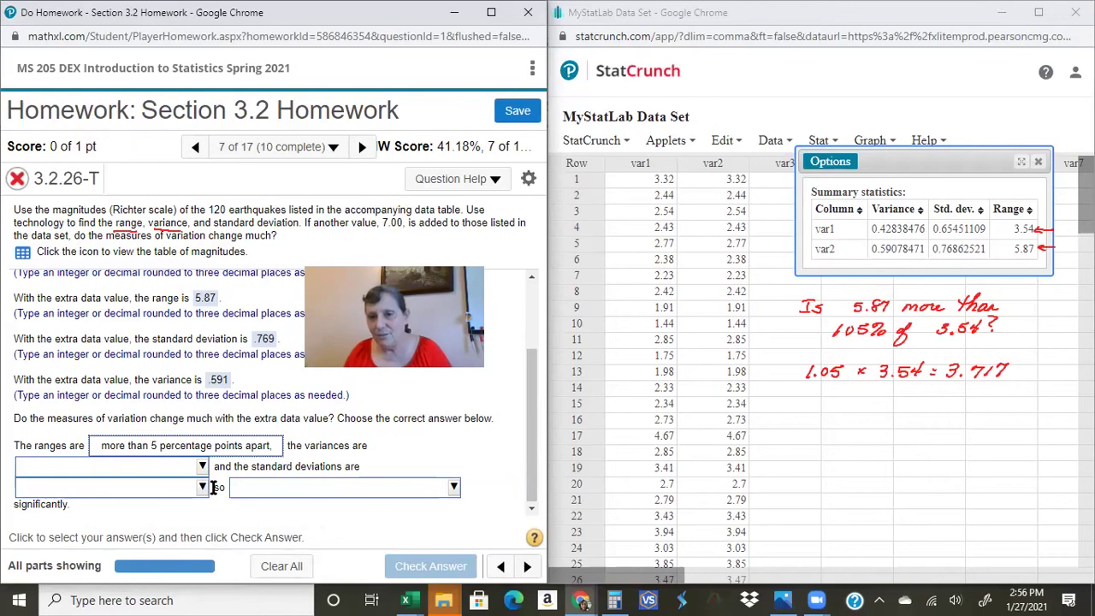